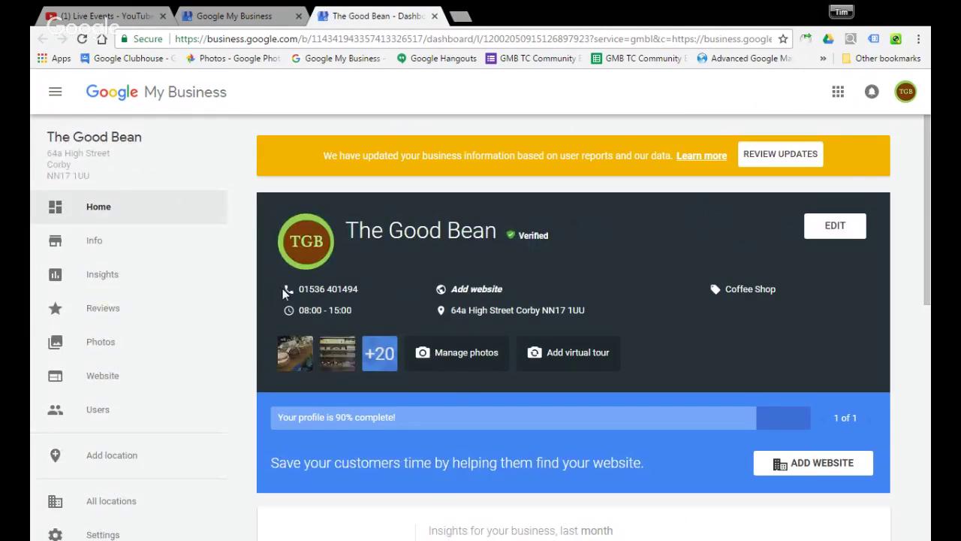
Open The Good Bean's draft site in the Website builder from the left sidebar
{"action": "mouse_move", "coordinate": [301, 312]}
{"action": "scroll", "coordinate": [225, 255], "scroll_direction": "down", "scroll_amount": 1}
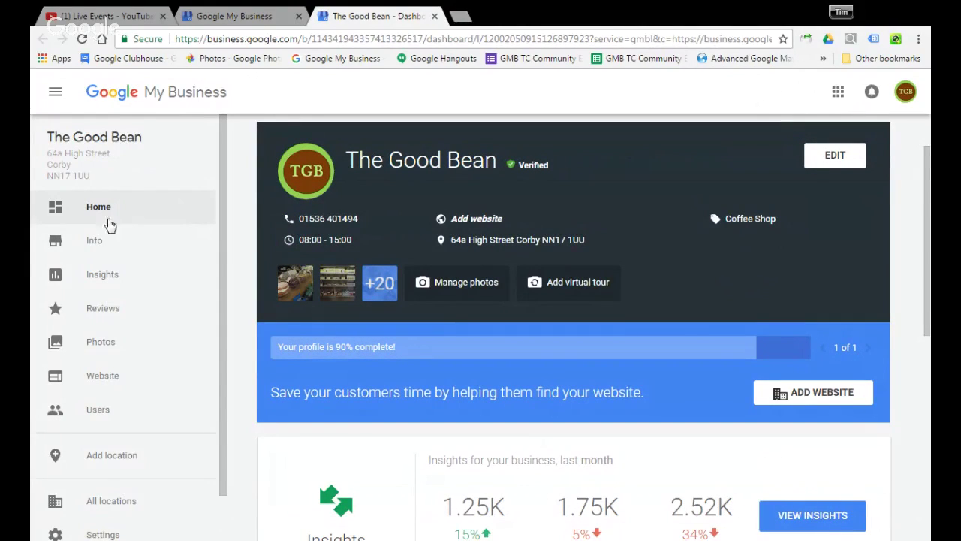
{"action": "left_click", "coordinate": [110, 381]}
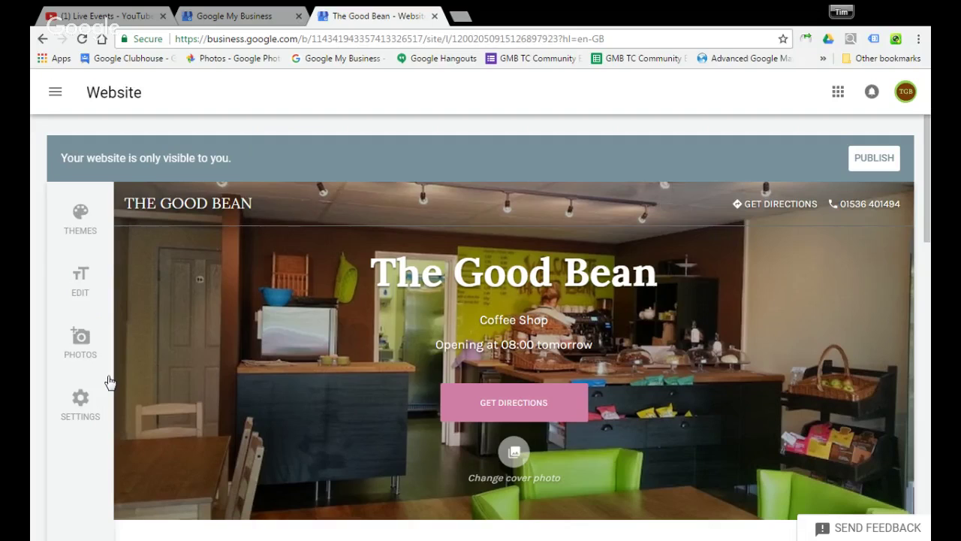
{"action": "left_click", "coordinate": [83, 220]}
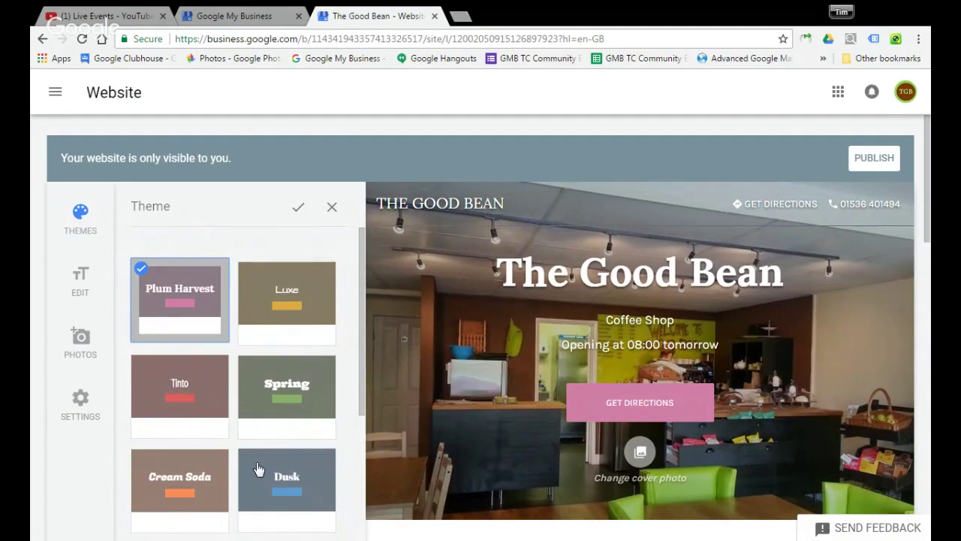
{"action": "left_click", "coordinate": [252, 399]}
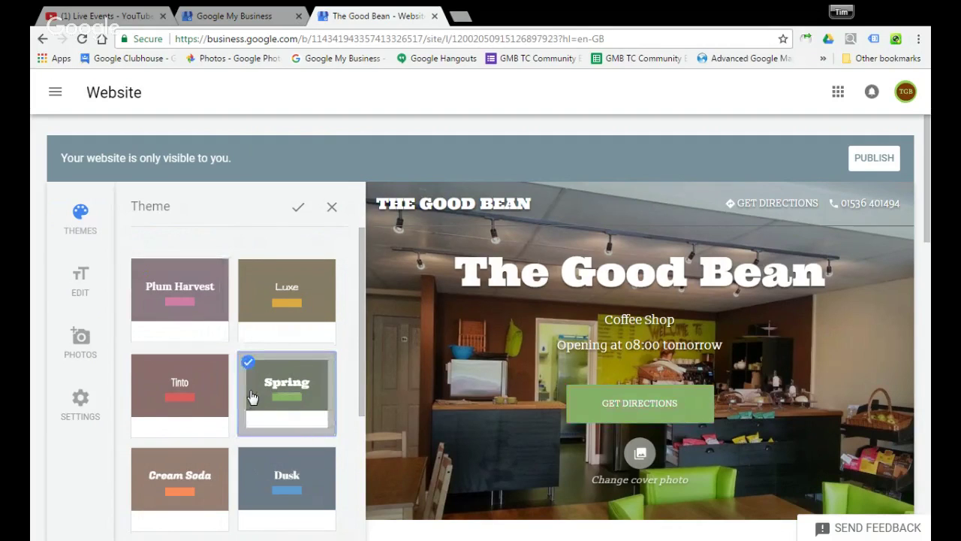
{"action": "scroll", "coordinate": [256, 396], "scroll_direction": "down", "scroll_amount": 1}
{"action": "left_click", "coordinate": [259, 408]}
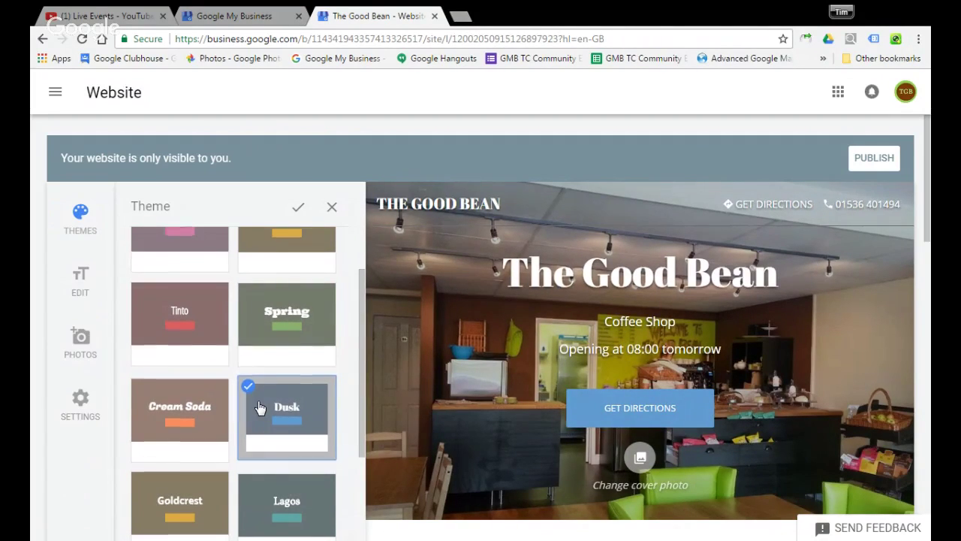
{"action": "scroll", "coordinate": [259, 408], "scroll_direction": "up", "scroll_amount": 1}
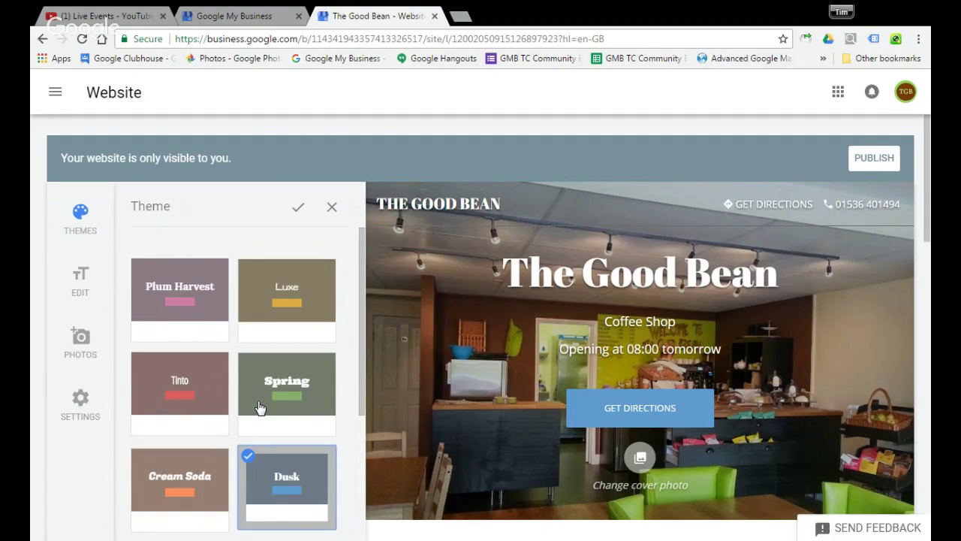
{"action": "left_click", "coordinate": [215, 304]}
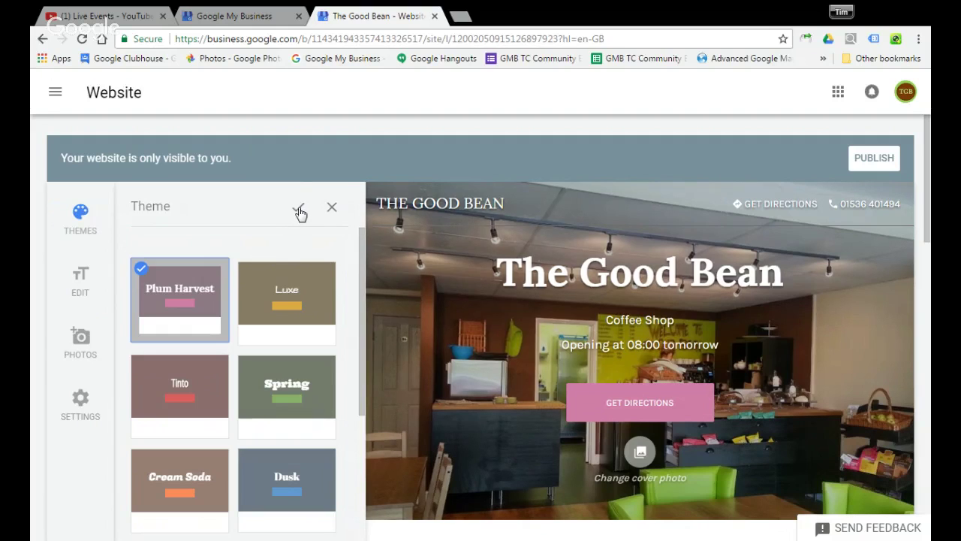
{"action": "left_click", "coordinate": [299, 211]}
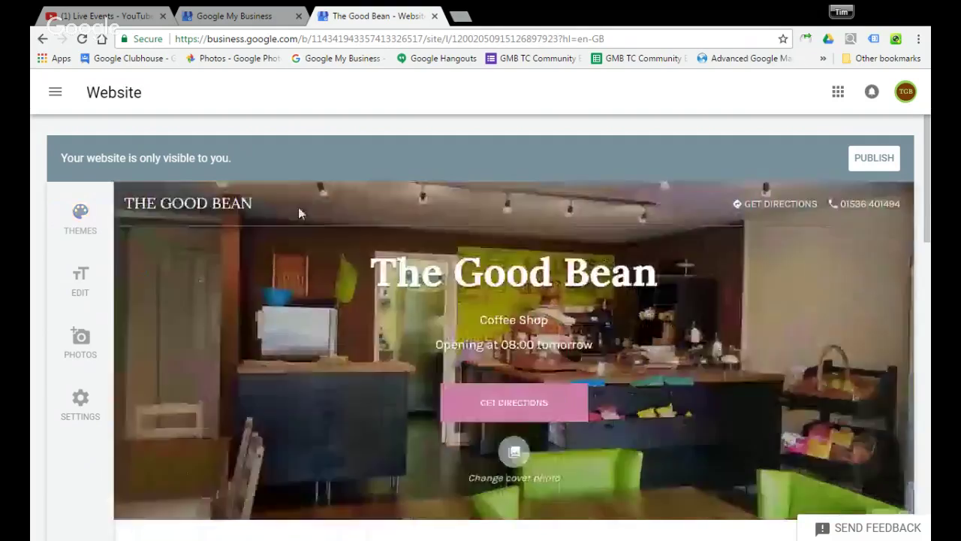
Append ' - Corby Coffee Shop' so the headline reads 'The Good Bean - Corby Coffee Shop', and save it
{"action": "left_click", "coordinate": [81, 280]}
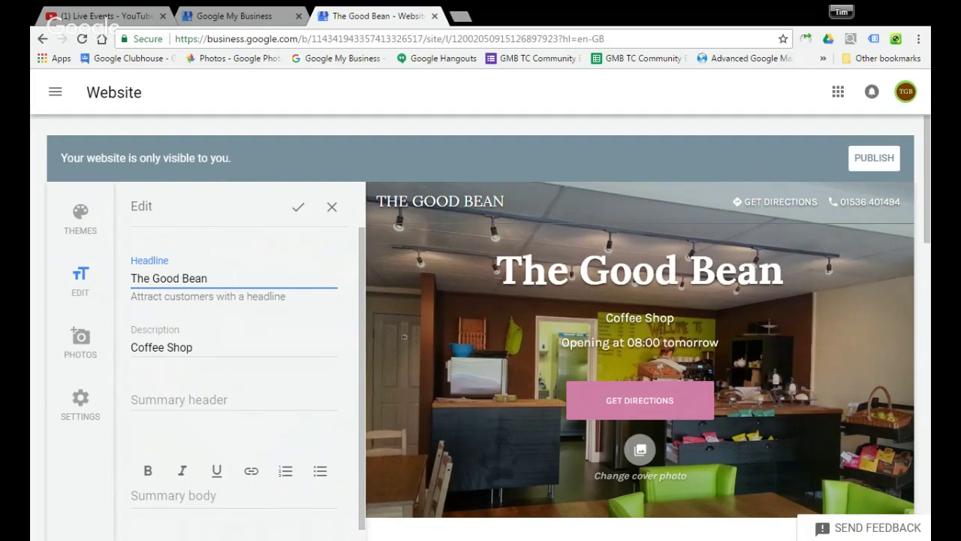
{"action": "type", "text": "-"}
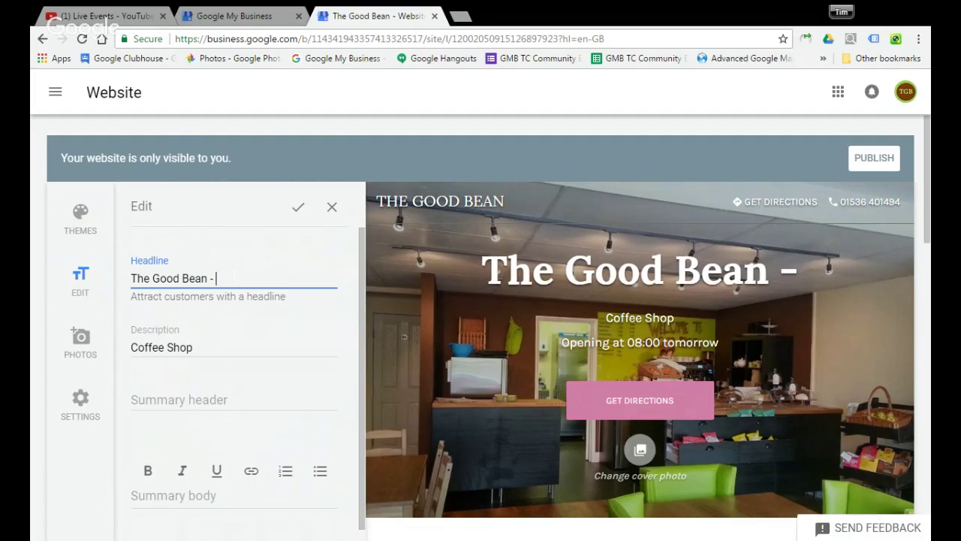
{"action": "type", "text": " Co"}
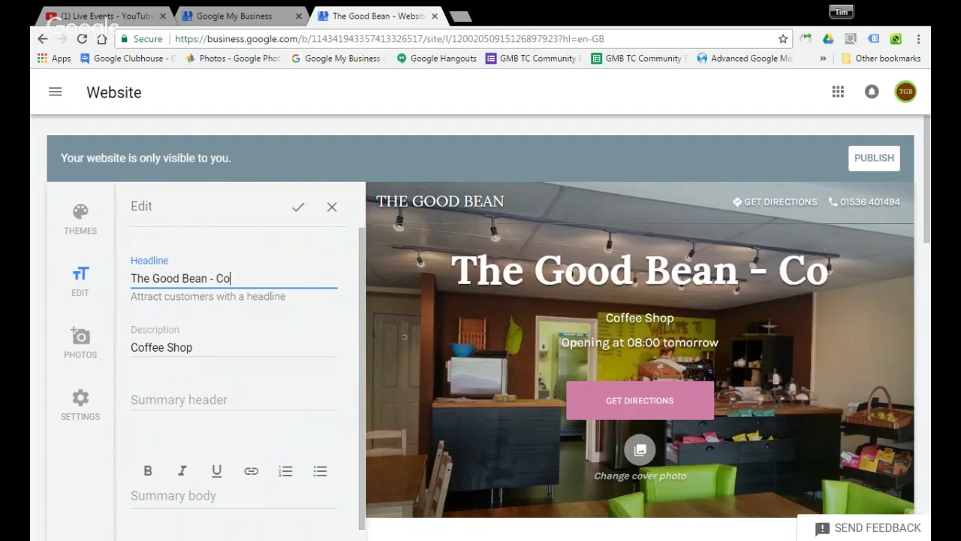
{"action": "type", "text": "ffe "}
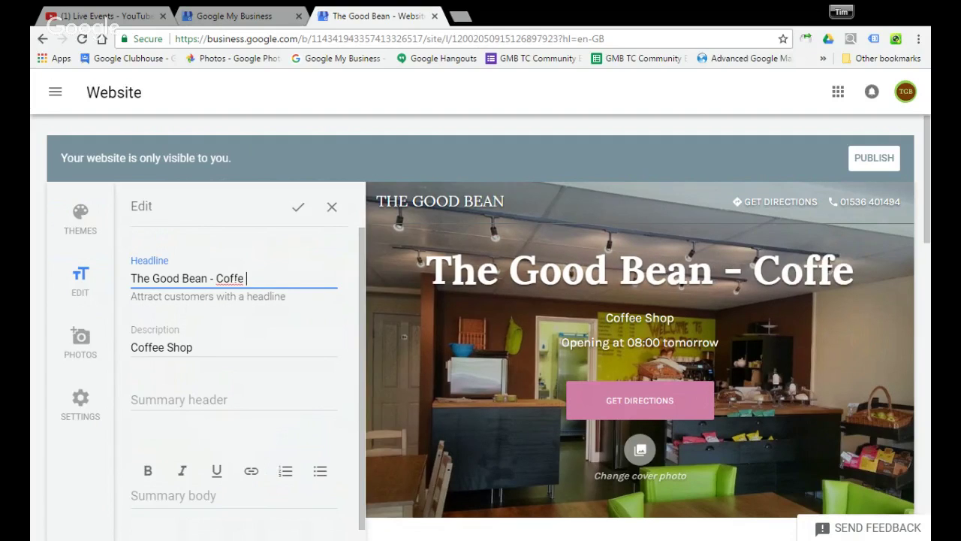
{"action": "type", "text": "S"}
{"action": "key", "text": "BackSpace"}
{"action": "key", "text": "BackSpace"}
{"action": "key", "text": "BackSpace"}
{"action": "key", "text": "BackSpace"}
{"action": "key", "text": "BackSpace"}
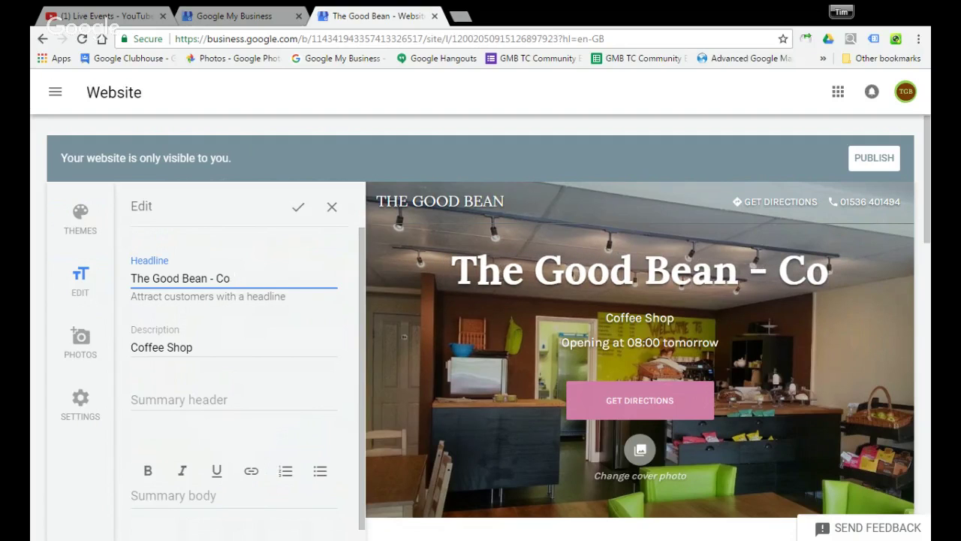
{"action": "type", "text": "rby"}
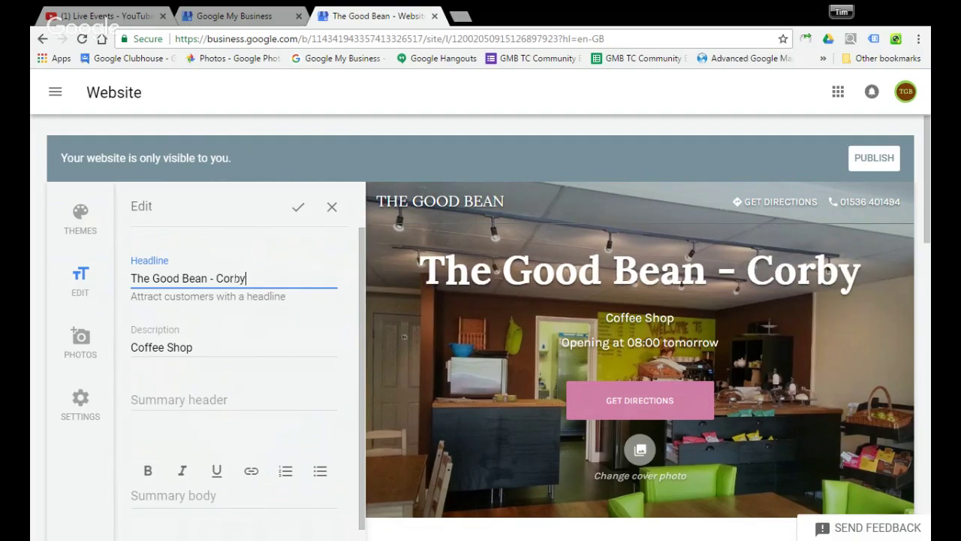
{"action": "type", "text": " C"}
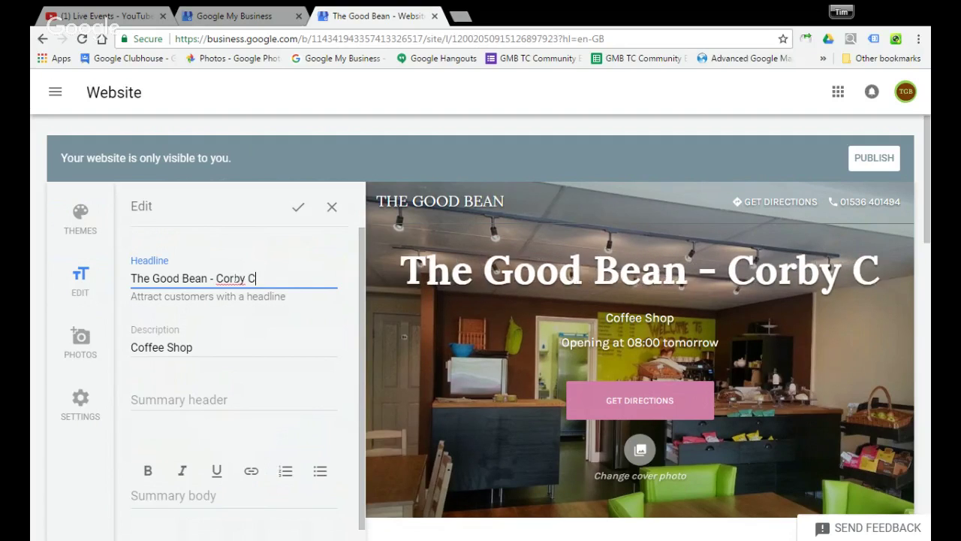
{"action": "type", "text": "obb"}
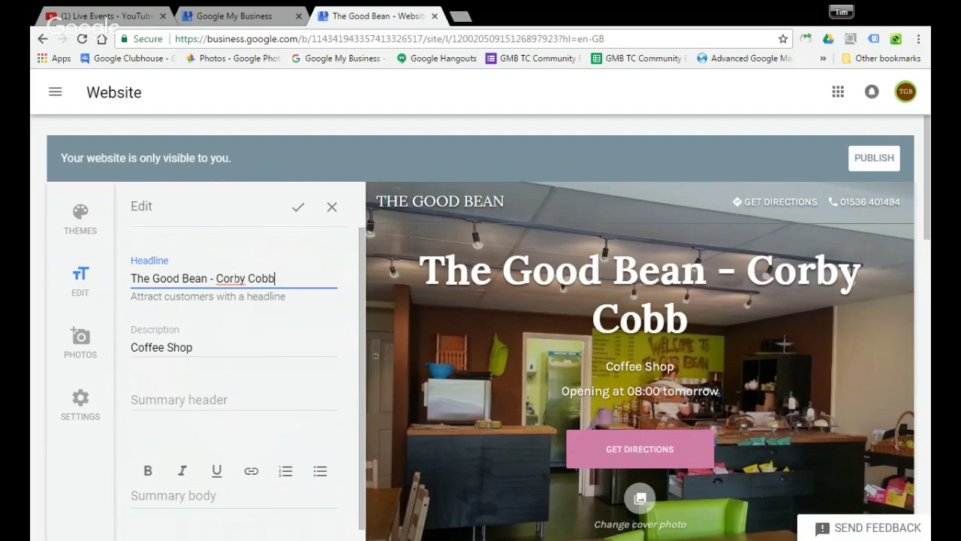
{"action": "key", "text": "BackSpace"}
{"action": "key", "text": "BackSpace"}
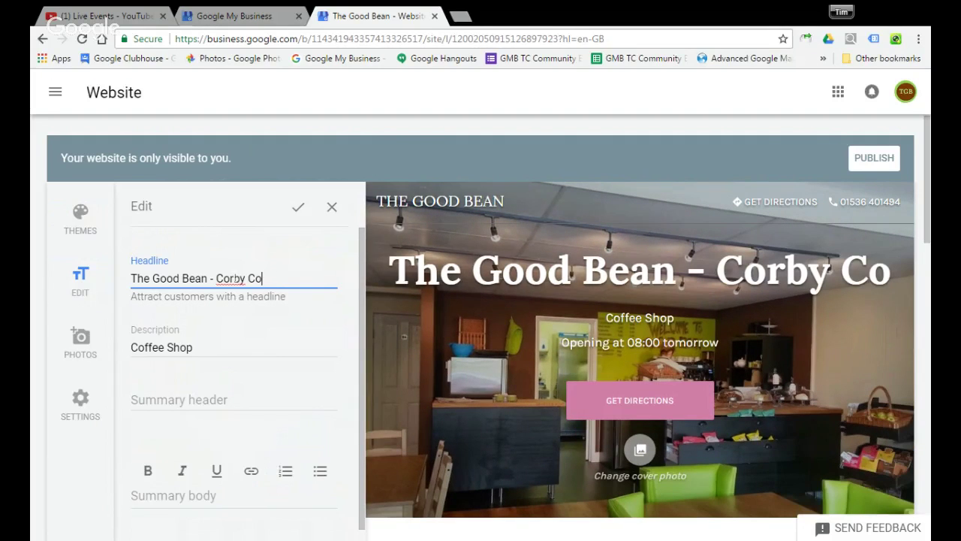
{"action": "type", "text": "ffee Shop"}
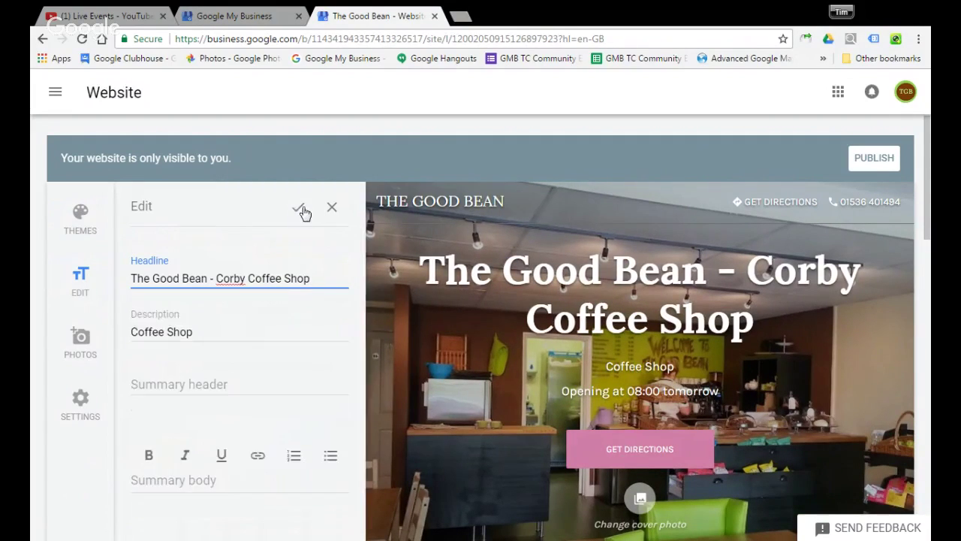
{"action": "left_click", "coordinate": [300, 208]}
{"action": "left_click", "coordinate": [80, 217]}
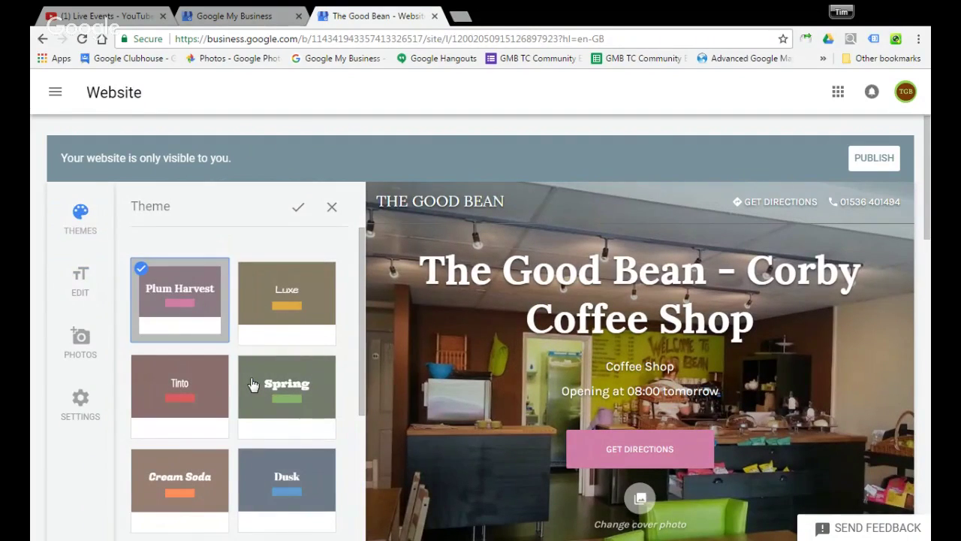
Preview the Dusk and Lagos themes, then return to Plum Harvest and close the theme panel
{"action": "scroll", "coordinate": [253, 384], "scroll_direction": "down", "scroll_amount": 1}
{"action": "left_click", "coordinate": [254, 403]}
{"action": "scroll", "coordinate": [254, 403], "scroll_direction": "down", "scroll_amount": 2}
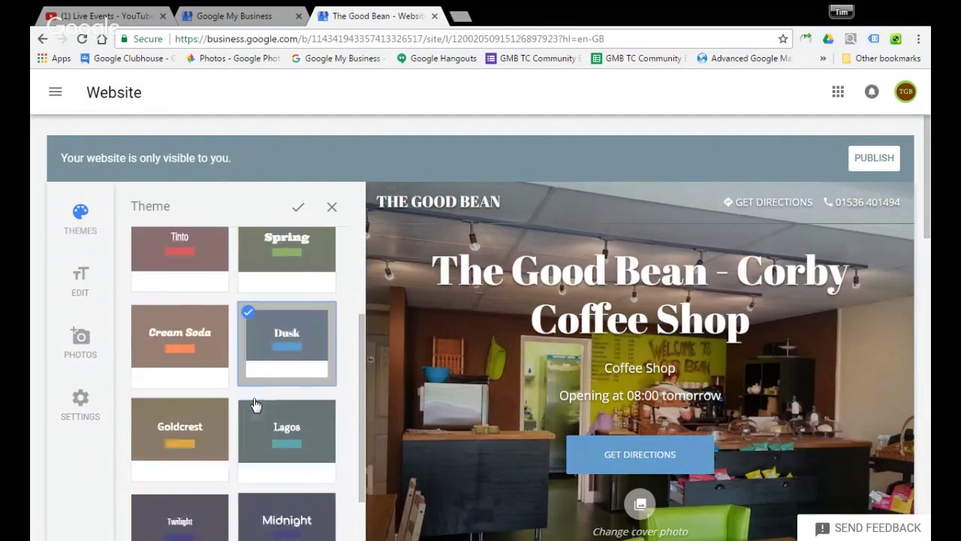
{"action": "left_click", "coordinate": [255, 383]}
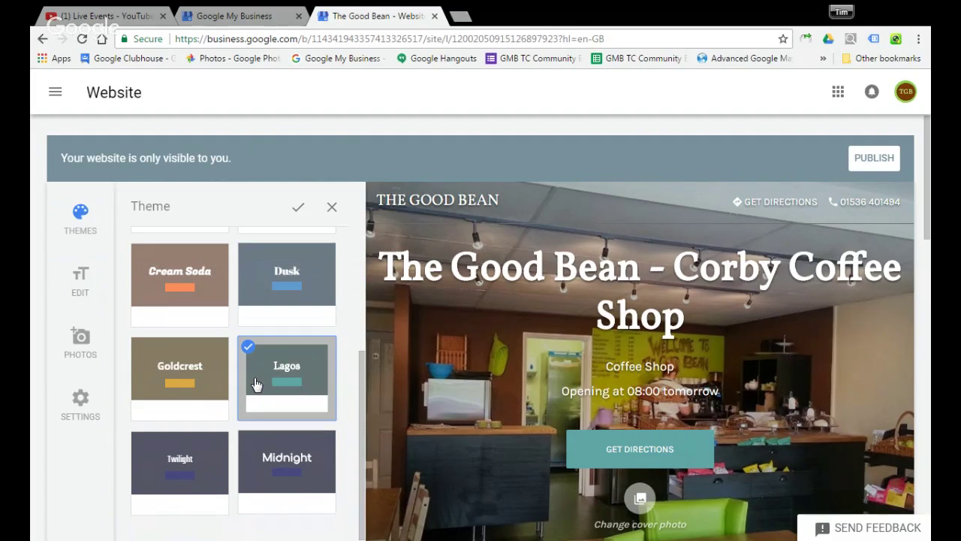
{"action": "scroll", "coordinate": [256, 383], "scroll_direction": "up", "scroll_amount": 3}
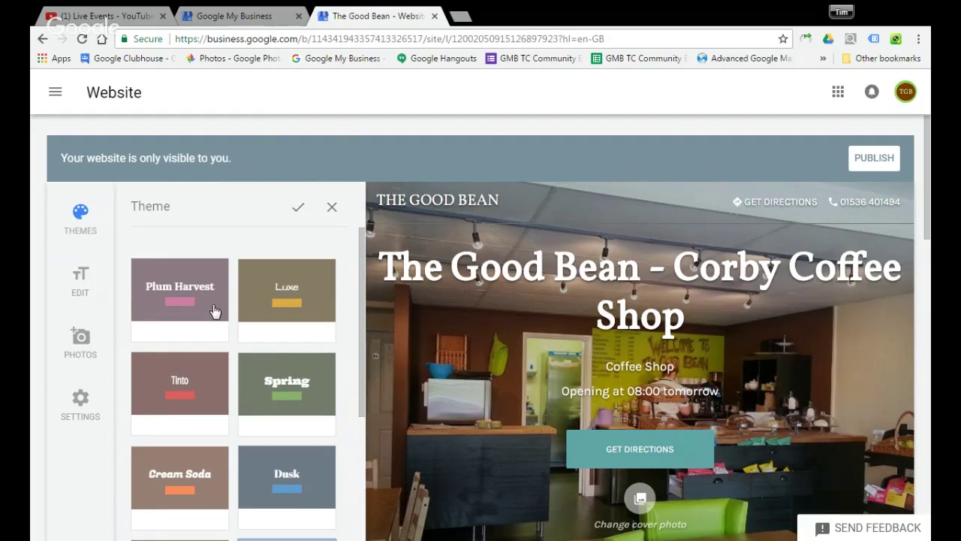
{"action": "left_click", "coordinate": [213, 310]}
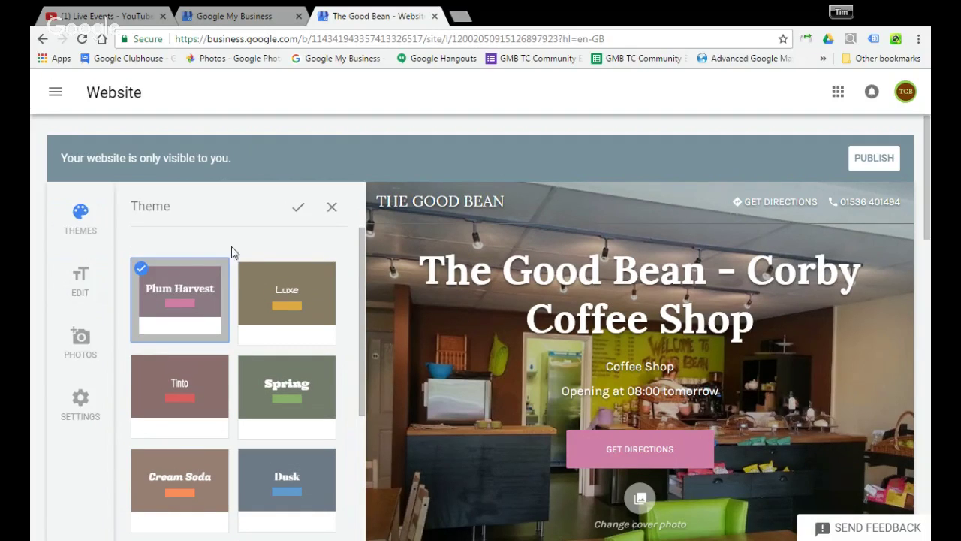
{"action": "left_click", "coordinate": [297, 207]}
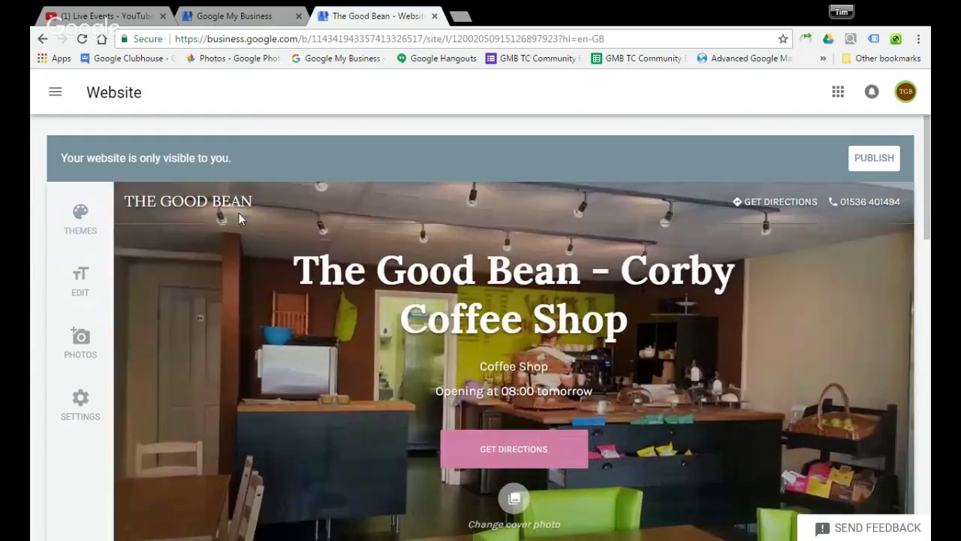
Append '& Cafe' so the site description reads 'Coffee Shop & Cafe'
{"action": "left_click", "coordinate": [81, 278]}
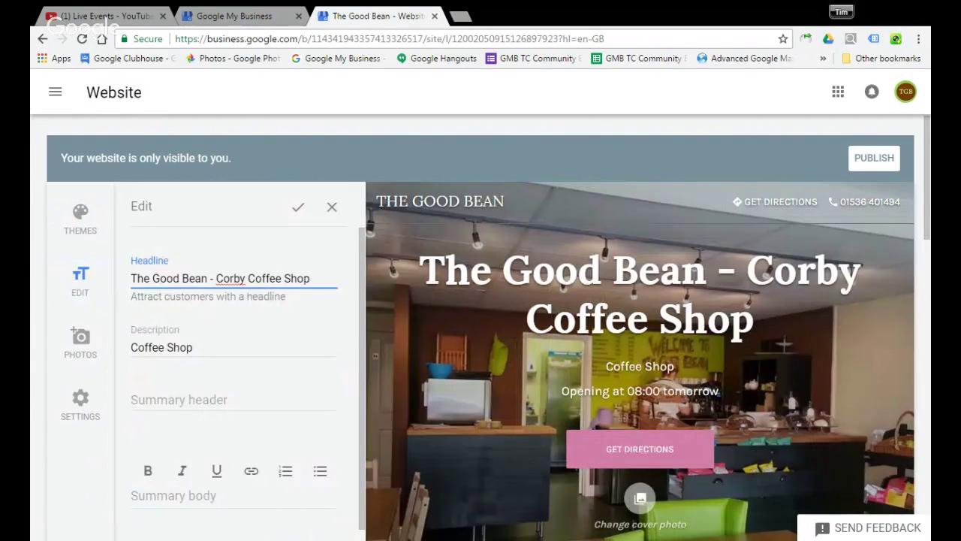
{"action": "left_click", "coordinate": [203, 347]}
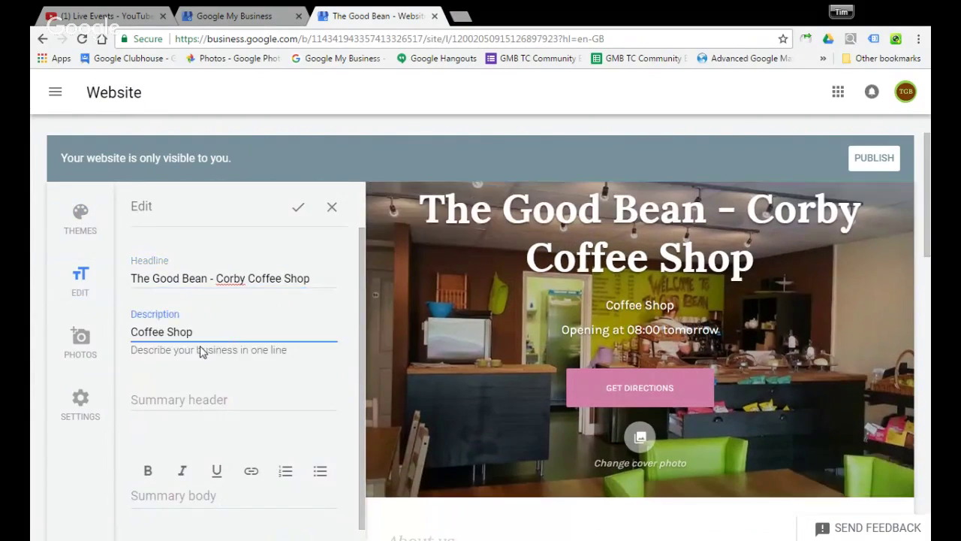
{"action": "type", "text": "& Cafe"}
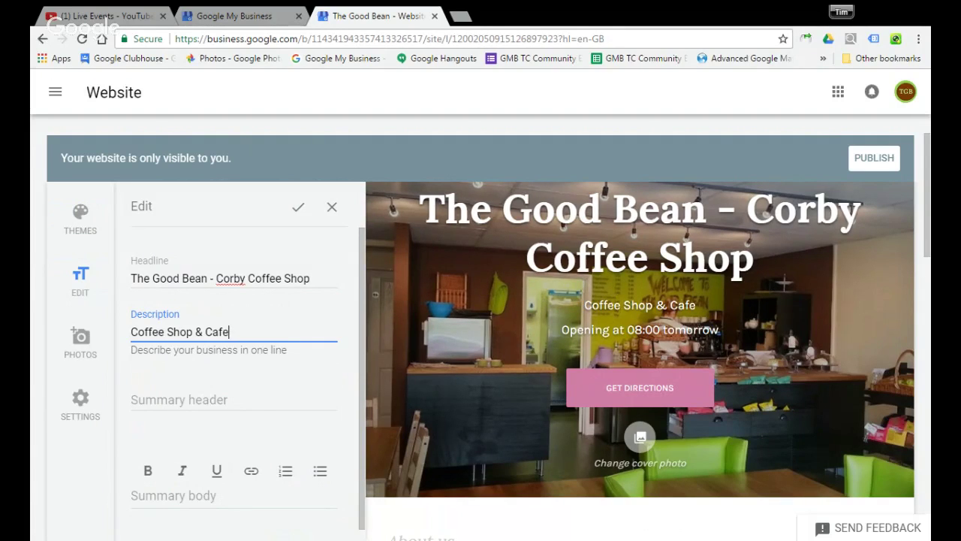
{"action": "left_click", "coordinate": [201, 402]}
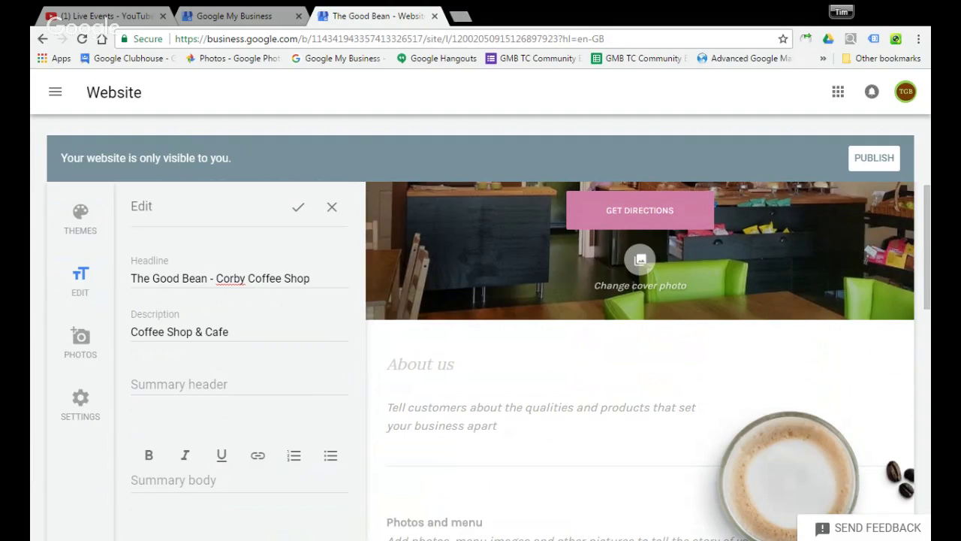
Paste the summary header and trim it to 'Award Winning Coffee Shop & Cafe' within 40 characters
{"action": "left_click", "coordinate": [162, 384]}
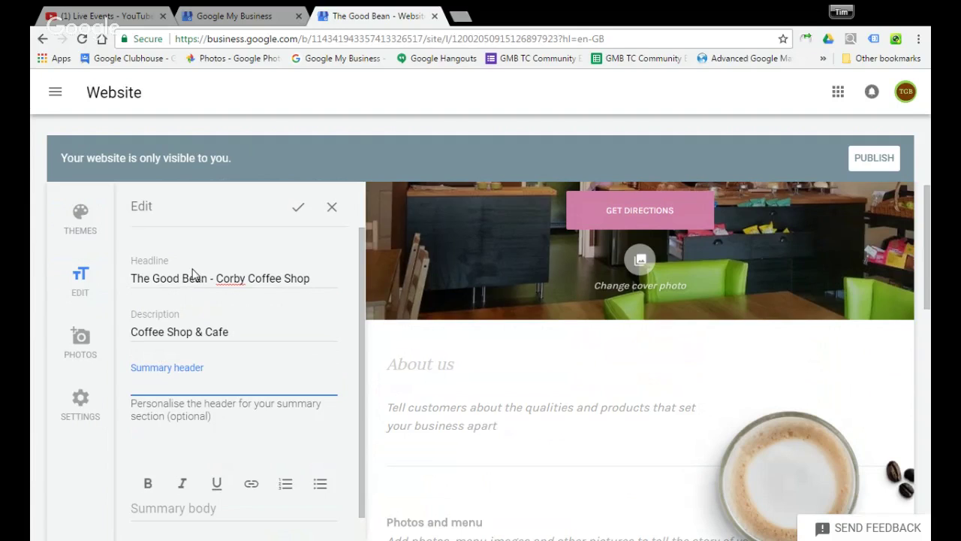
{"action": "type", "text": "Award Winning Coffee Shop & Cafe - Handm"}
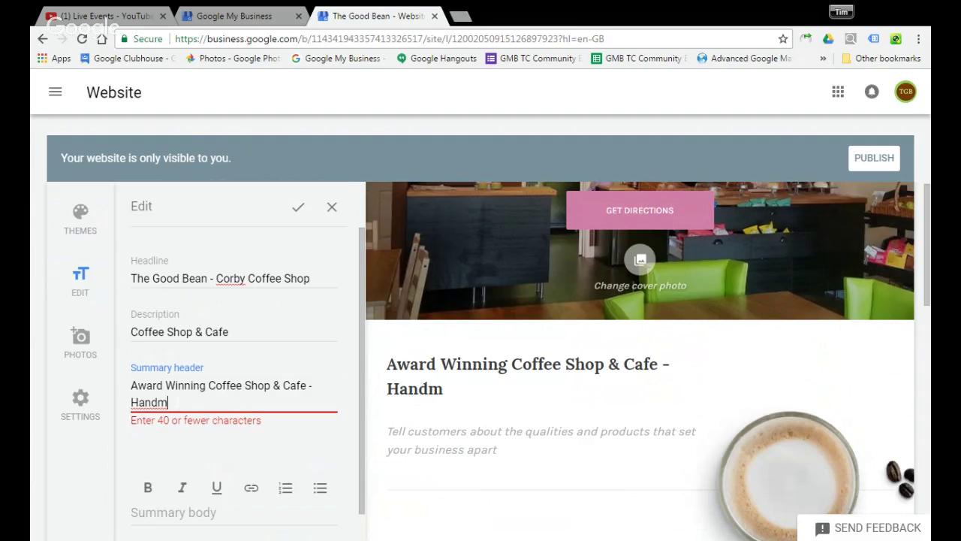
{"action": "key", "text": "BackSpace"}
{"action": "key", "text": "BackSpace"}
{"action": "key", "text": "BackSpace"}
{"action": "key", "text": "BackSpace"}
{"action": "key", "text": "BackSpace"}
{"action": "key", "text": "BackSpace"}
{"action": "key", "text": "BackSpace"}
{"action": "key", "text": "BackSpace"}
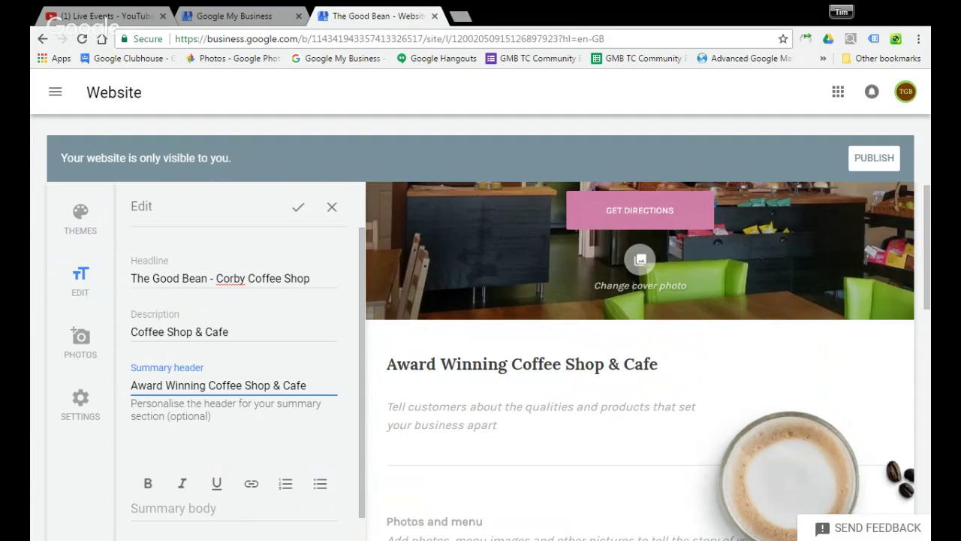
{"action": "type", "text": "in Cor"}
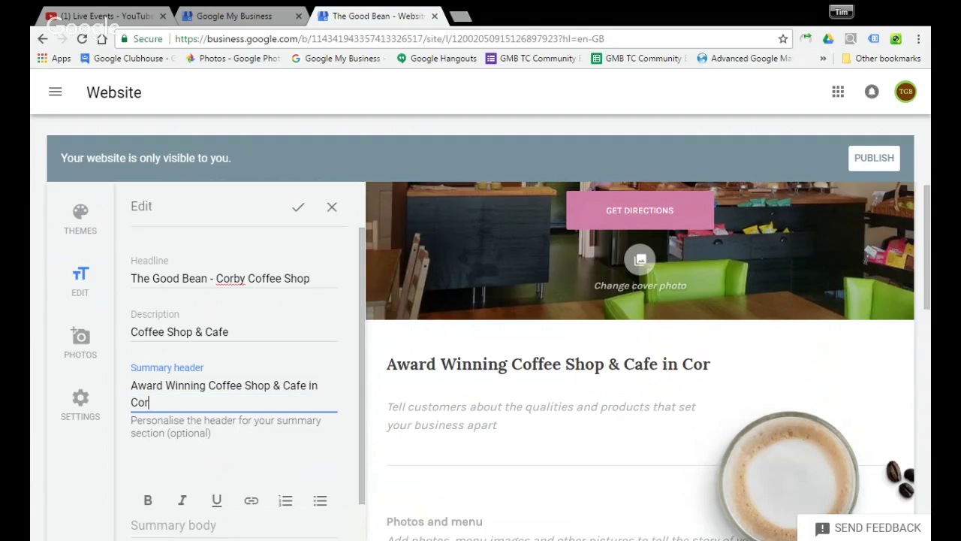
{"action": "type", "text": "b"}
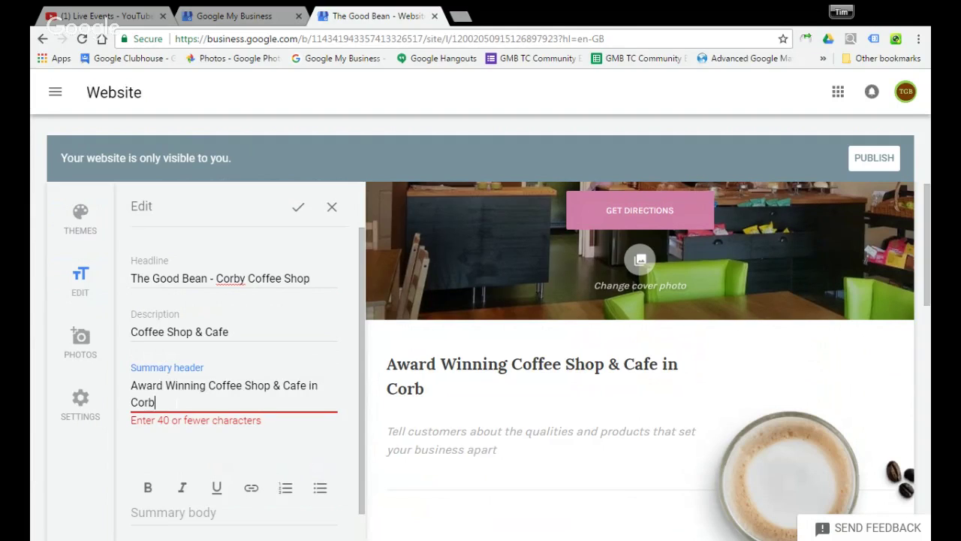
{"action": "key", "text": "BackSpace"}
{"action": "key", "text": "BackSpace"}
{"action": "key", "text": "BackSpace"}
{"action": "key", "text": "BackSpace"}
{"action": "key", "text": "BackSpace"}
{"action": "key", "text": "BackSpace"}
{"action": "key", "text": "BackSpace"}
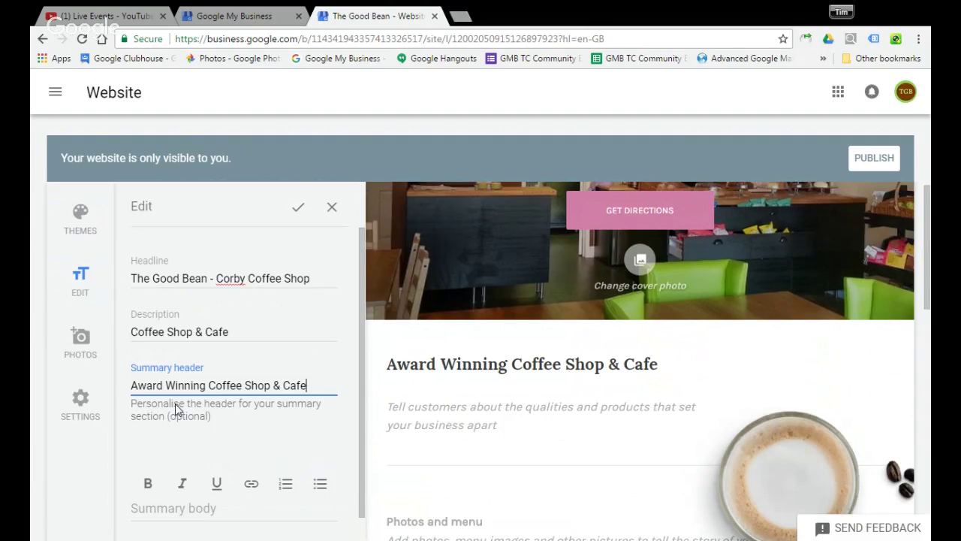
{"action": "scroll", "coordinate": [592, 322], "scroll_direction": "up", "scroll_amount": 1}
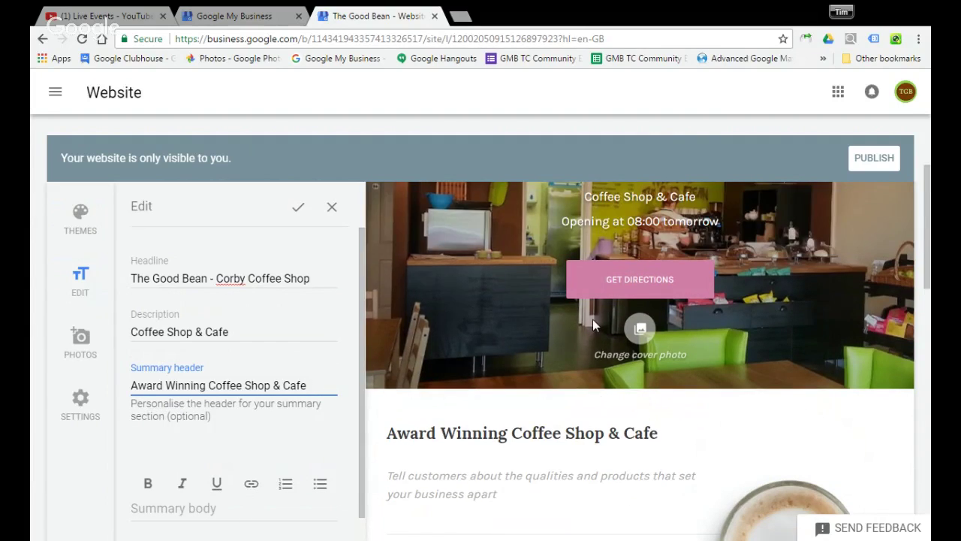
{"action": "scroll", "coordinate": [510, 318], "scroll_direction": "up", "scroll_amount": 2}
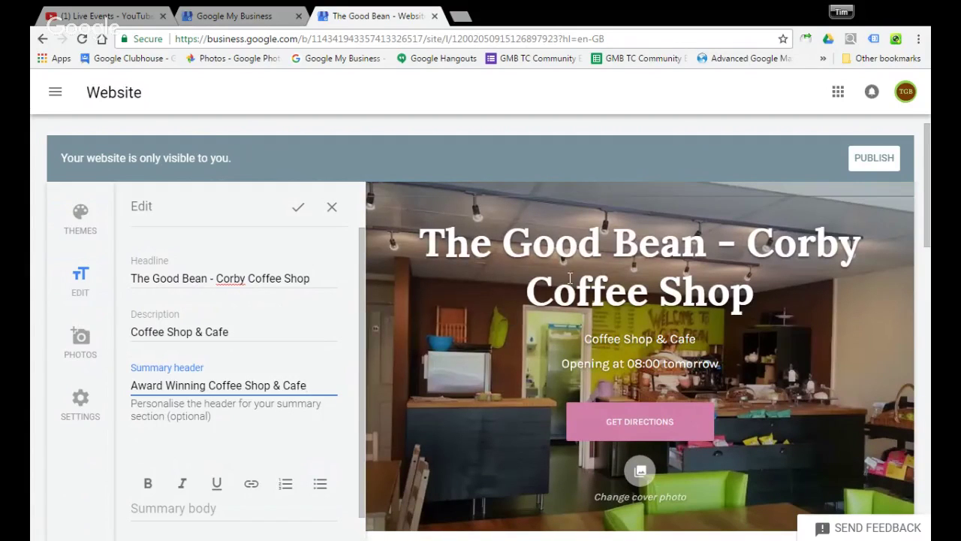
{"action": "scroll", "coordinate": [516, 328], "scroll_direction": "down", "scroll_amount": 3}
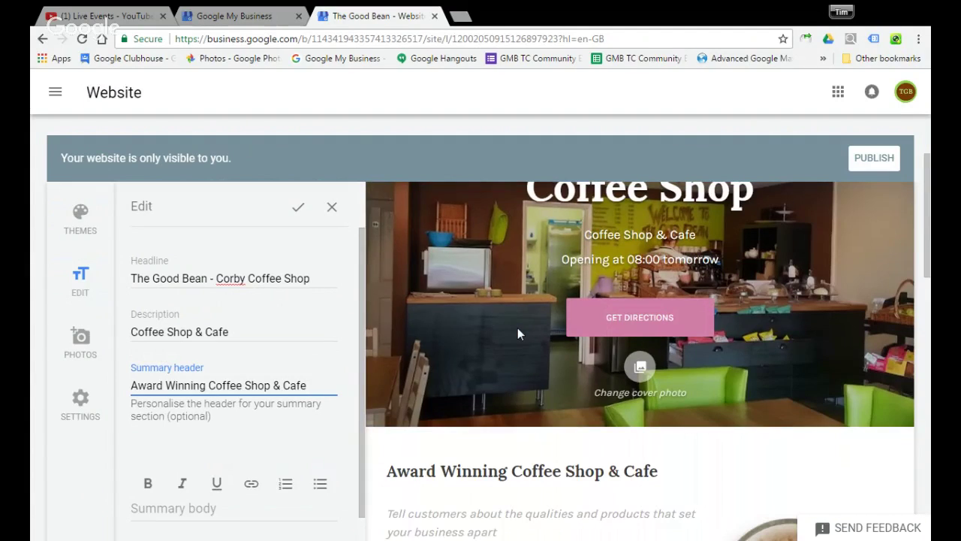
{"action": "scroll", "coordinate": [517, 327], "scroll_direction": "down", "scroll_amount": 1}
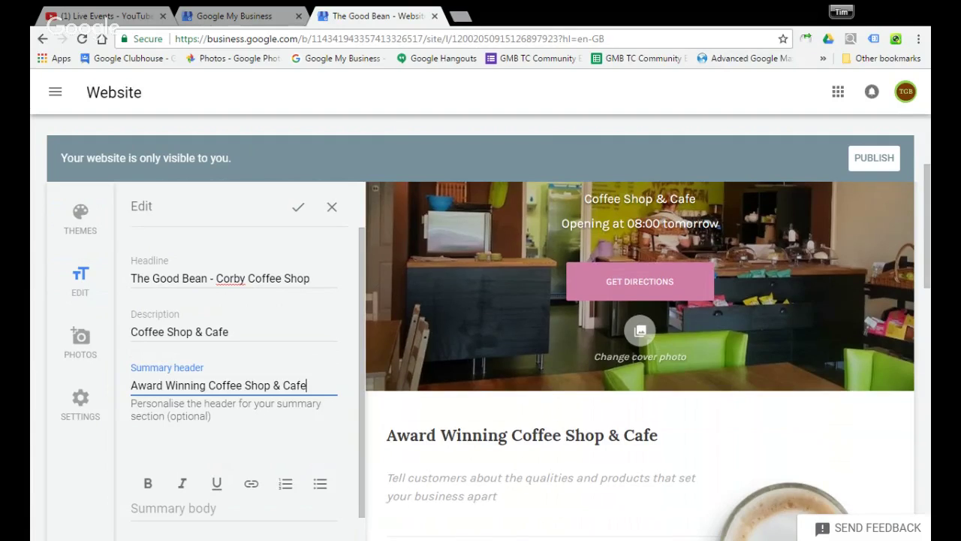
{"action": "scroll", "coordinate": [639, 360], "scroll_direction": "up", "scroll_amount": 2}
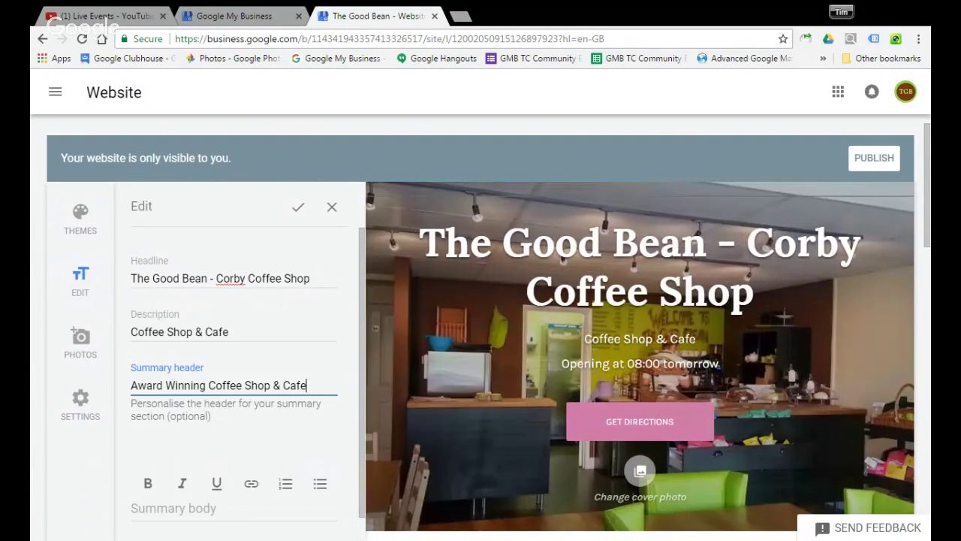
{"action": "left_click_drag", "start_coordinate": [309, 278], "coordinate": [210, 278]}
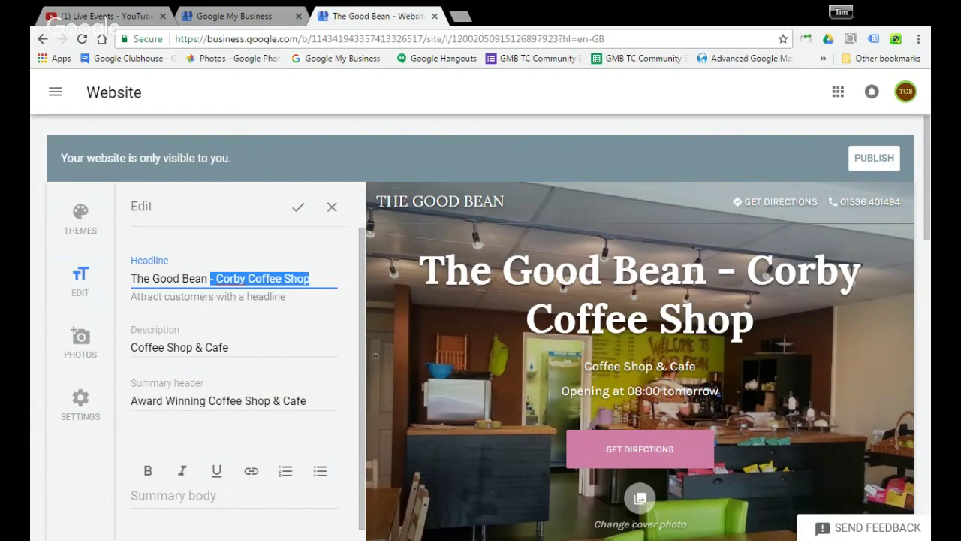
Replace 'Corby Coffee Shop' in the headline so it reads 'The Good Bean - Cafe in Corby'
{"action": "left_click", "coordinate": [285, 279]}
{"action": "key", "text": "BackSpace"}
{"action": "key", "text": "BackSpace"}
{"action": "key", "text": "BackSpace"}
{"action": "key", "text": "BackSpace"}
{"action": "key", "text": "BackSpace"}
{"action": "key", "text": "BackSpace"}
{"action": "key", "text": "BackSpace"}
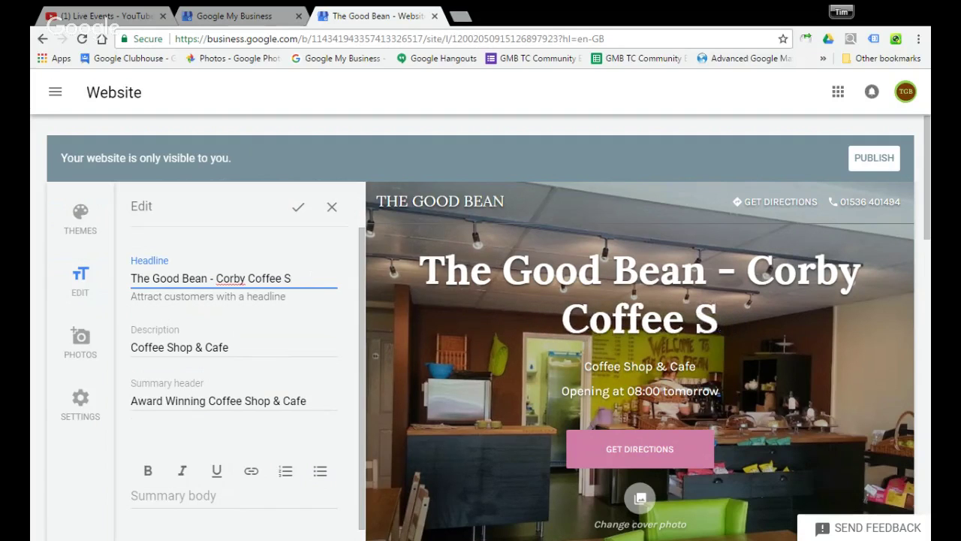
{"action": "key", "text": "BackSpace"}
{"action": "key", "text": "BackSpace"}
{"action": "key", "text": "BackSpace"}
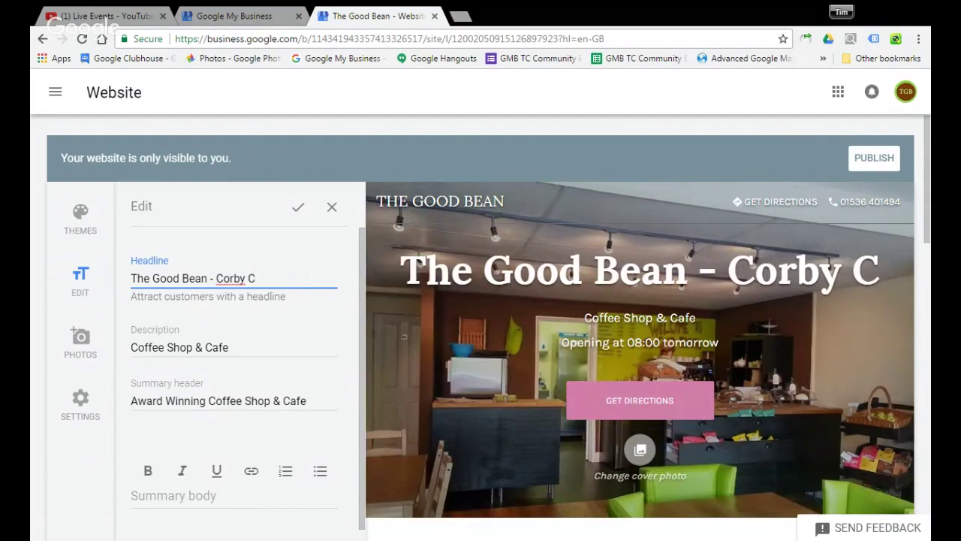
{"action": "type", "text": "af"}
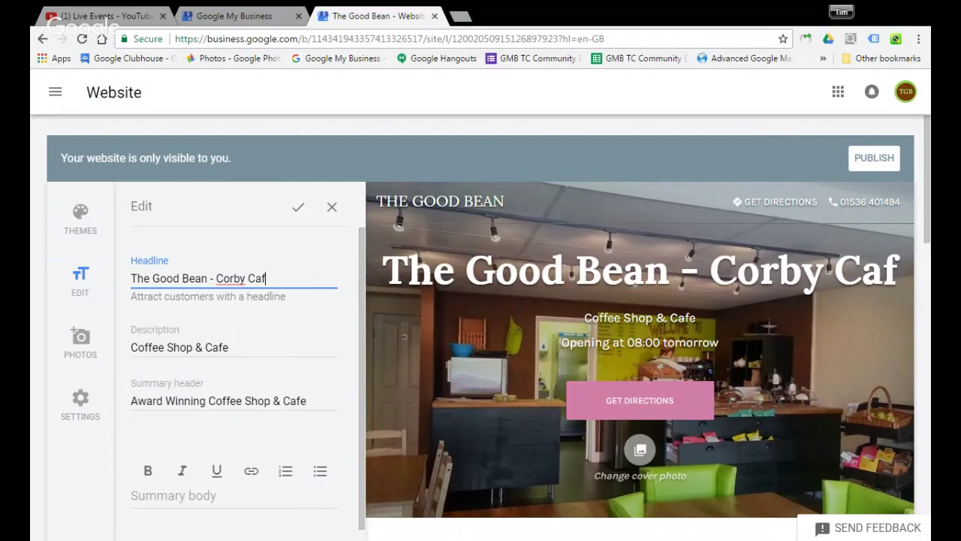
{"action": "type", "text": "e"}
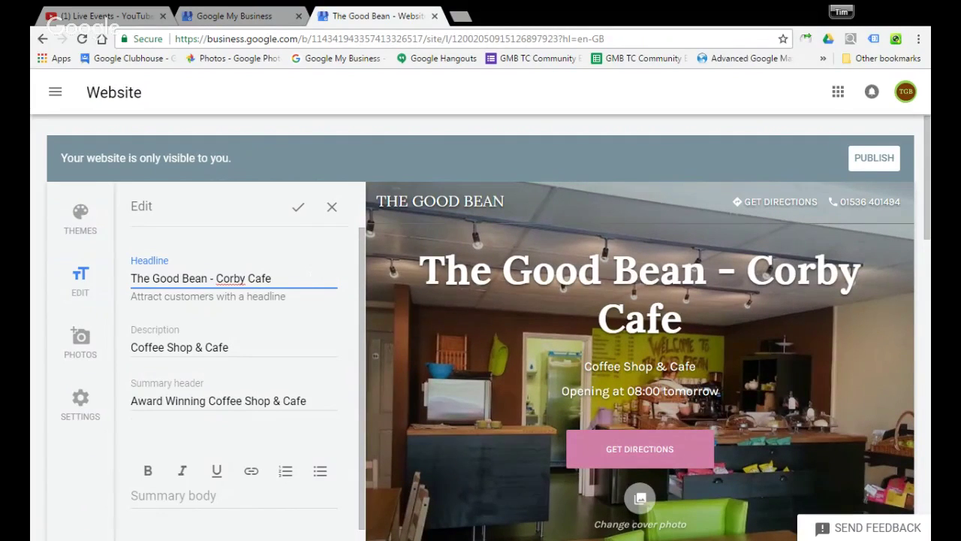
{"action": "key", "text": "BackSpace"}
{"action": "key", "text": "BackSpace"}
{"action": "key", "text": "BackSpace"}
{"action": "key", "text": "BackSpace"}
{"action": "key", "text": "BackSpace"}
{"action": "key", "text": "BackSpace"}
{"action": "key", "text": "BackSpace"}
{"action": "key", "text": "BackSpace"}
{"action": "key", "text": "BackSpace"}
{"action": "type", "text": "afe "}
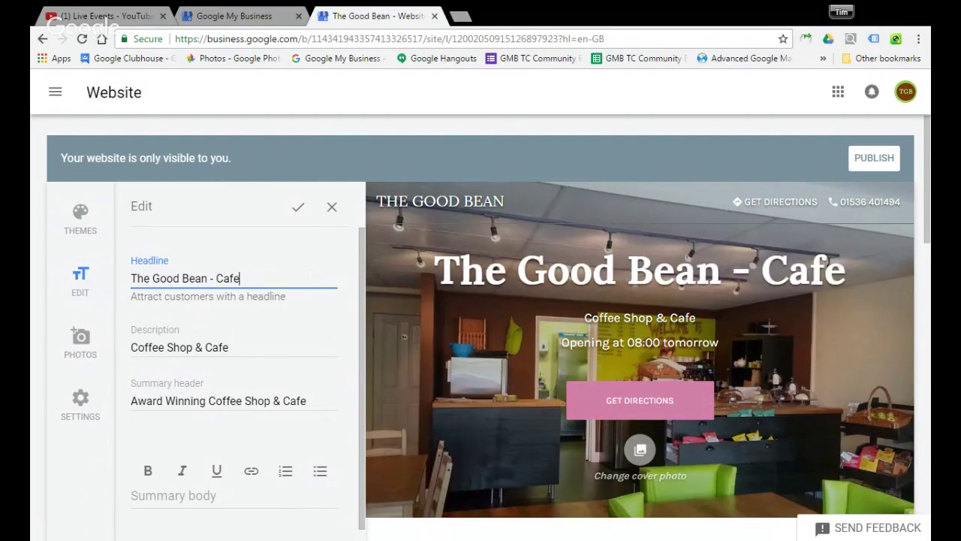
{"action": "type", "text": "in Co"}
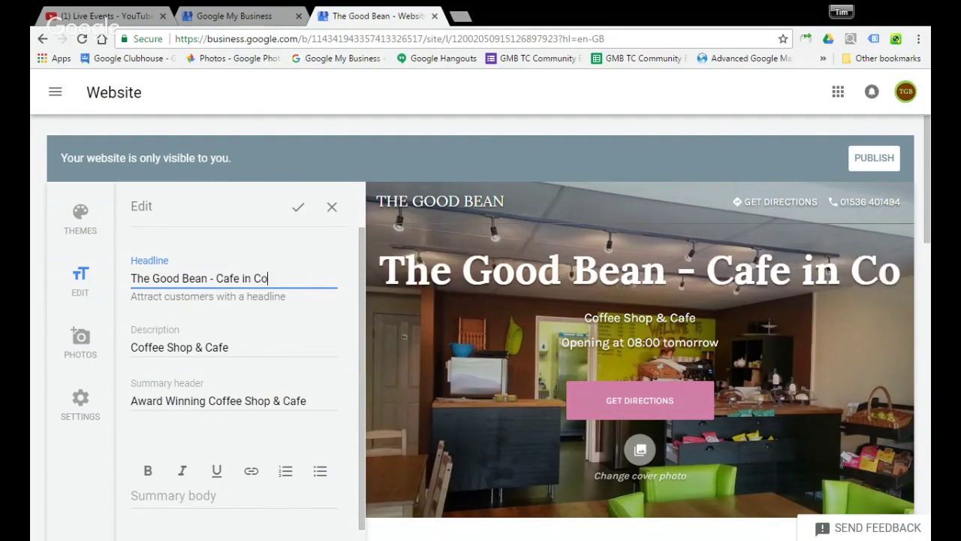
{"action": "type", "text": "rby"}
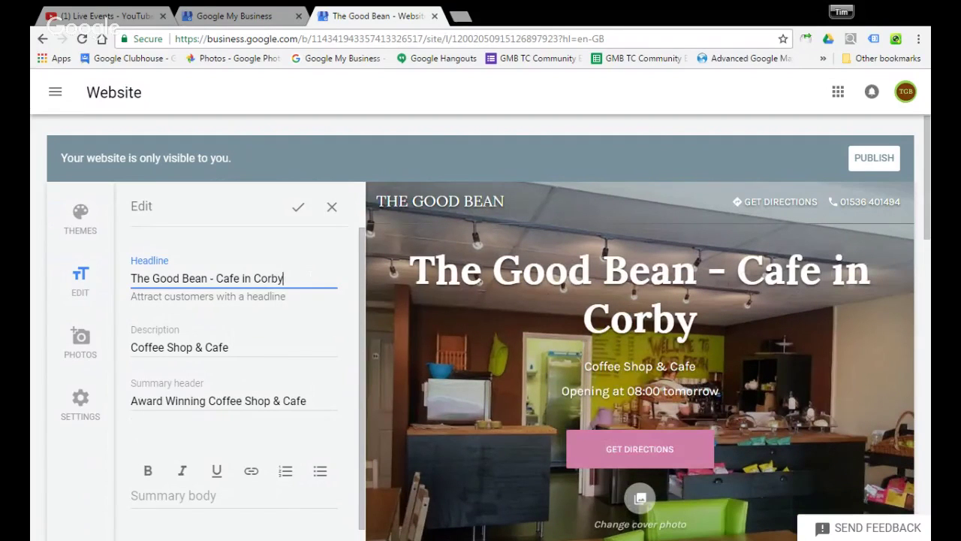
{"action": "scroll", "coordinate": [311, 281], "scroll_direction": "down", "scroll_amount": 1}
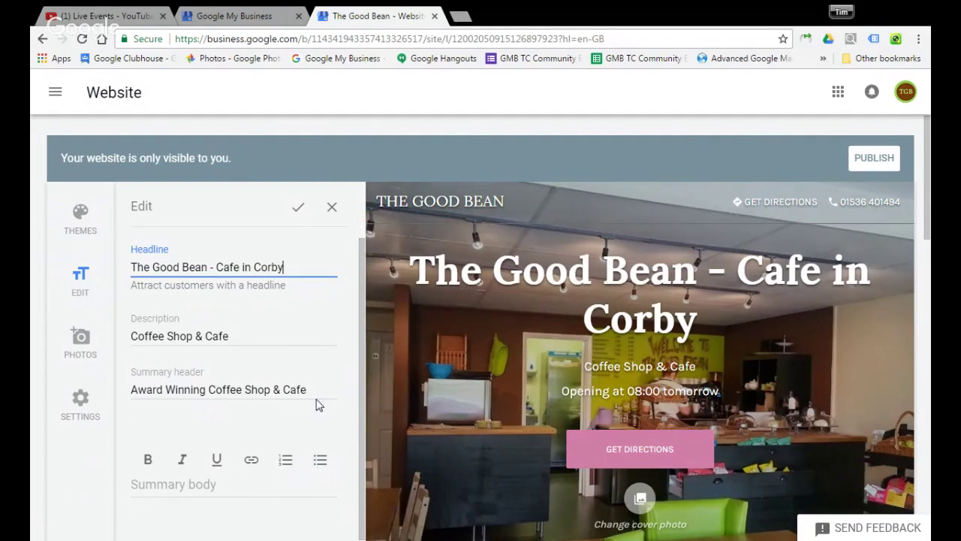
{"action": "left_click", "coordinate": [214, 487]}
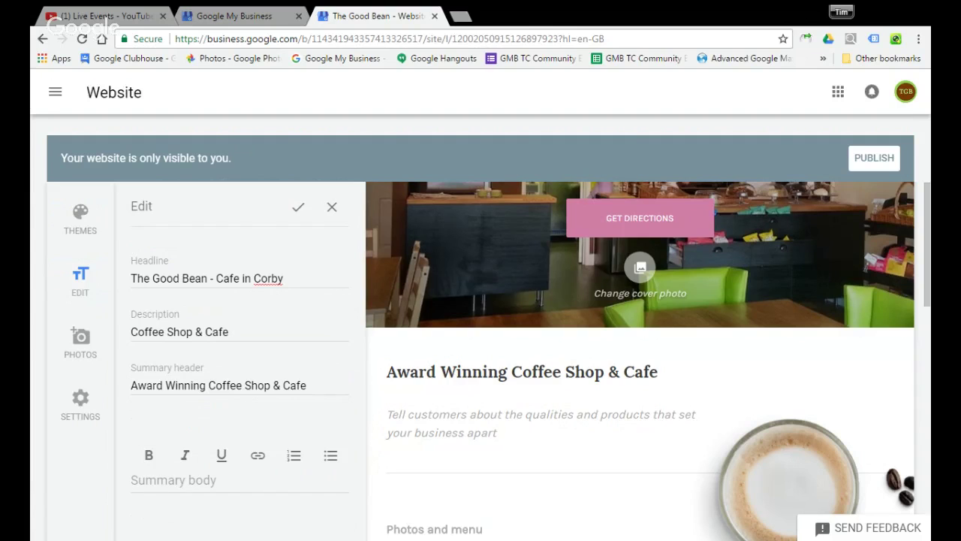
Paste the café description into the summary body and start 'All our cakes' as a new paragraph
{"action": "left_click", "coordinate": [155, 484]}
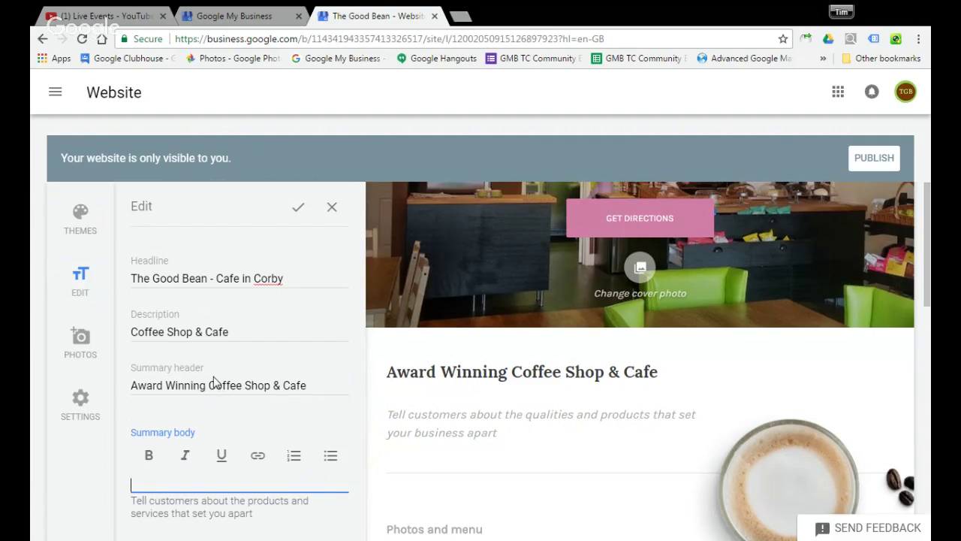
{"action": "key", "text": "ctrl+v"}
{"action": "scroll", "coordinate": [213, 383], "scroll_direction": "down", "scroll_amount": 2}
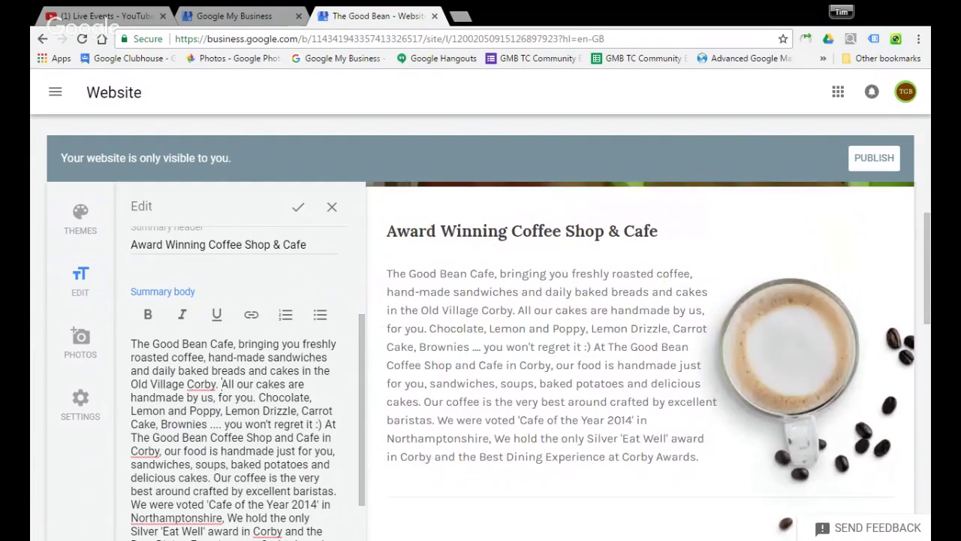
{"action": "key", "text": "Return"}
{"action": "key", "text": "Return"}
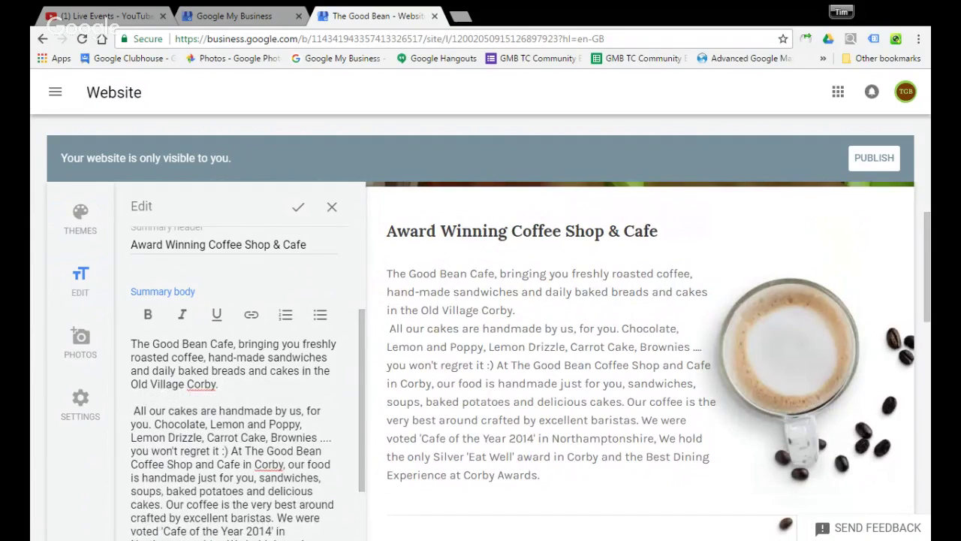
{"action": "key", "text": "Delete"}
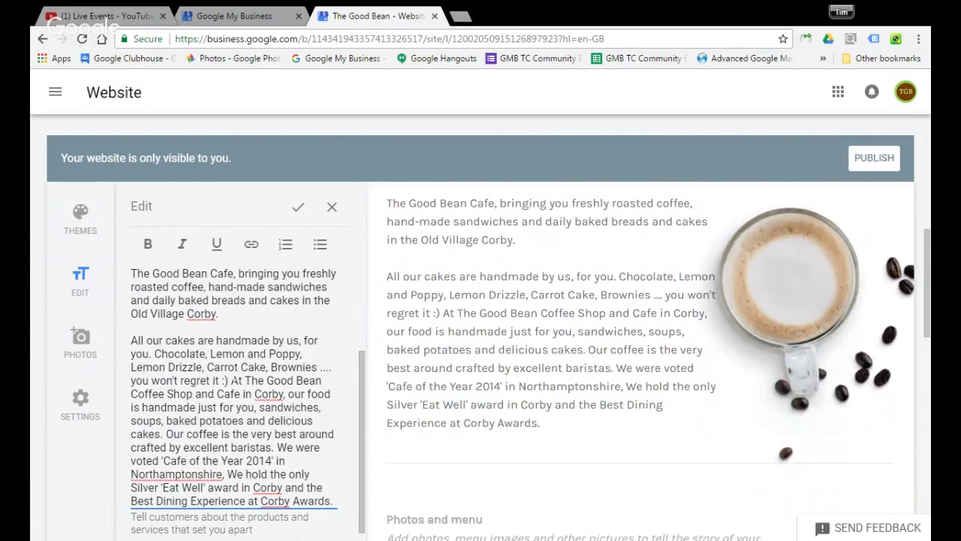
Replace the smiley with '!' and make 'At The Good Bean' and 'We were voted' separate paragraphs
{"action": "key", "text": "BackSpace"}
{"action": "key", "text": "BackSpace"}
{"action": "key", "text": "BackSpace"}
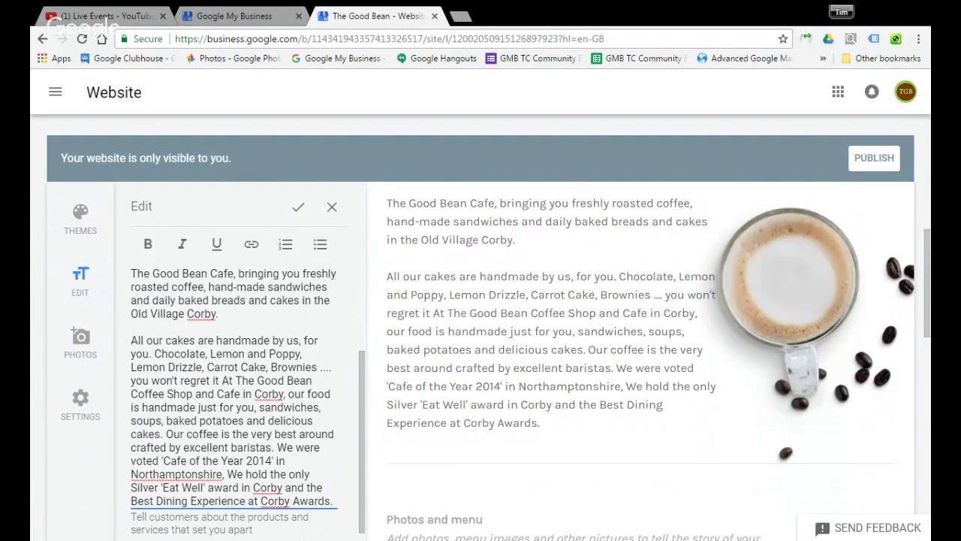
{"action": "key", "text": "BackSpace"}
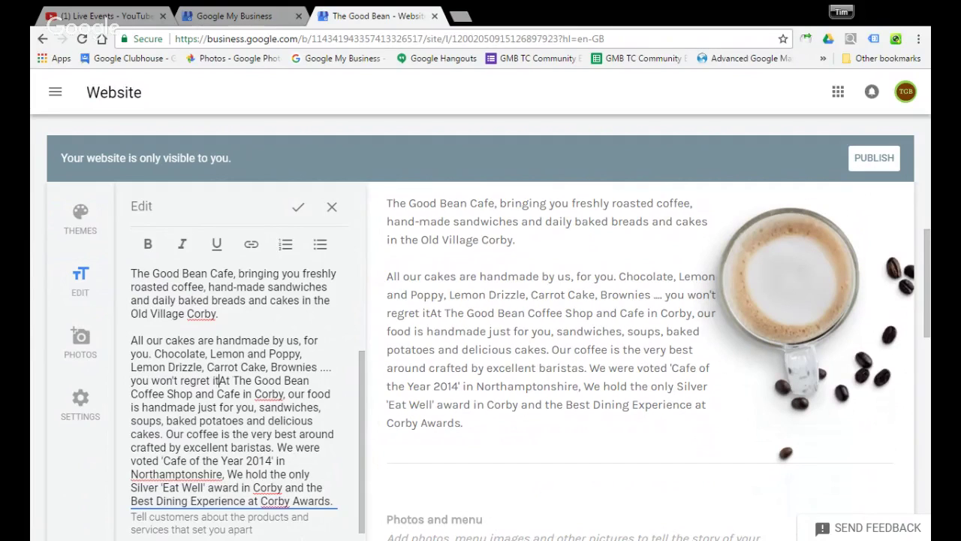
{"action": "type", "text": "!"}
{"action": "key", "text": "Return"}
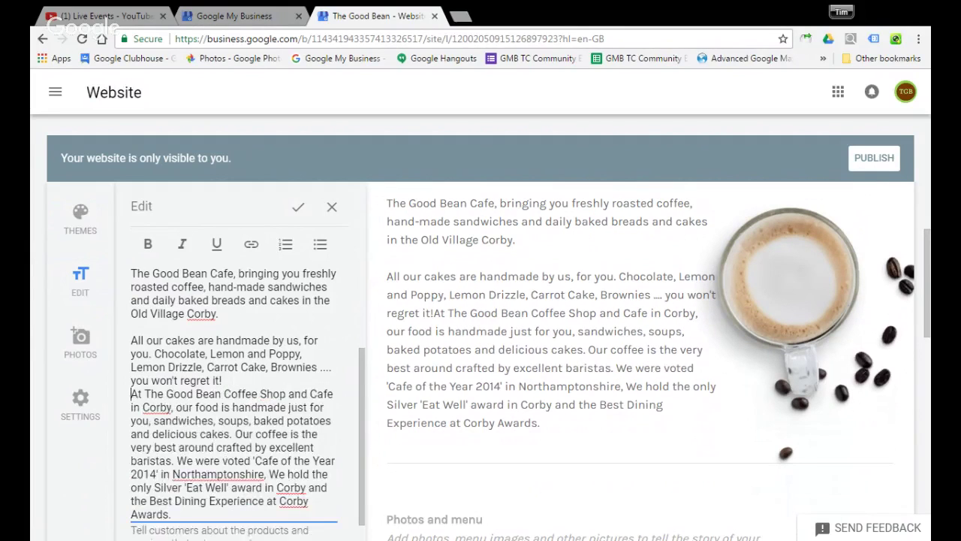
{"action": "key", "text": "Return"}
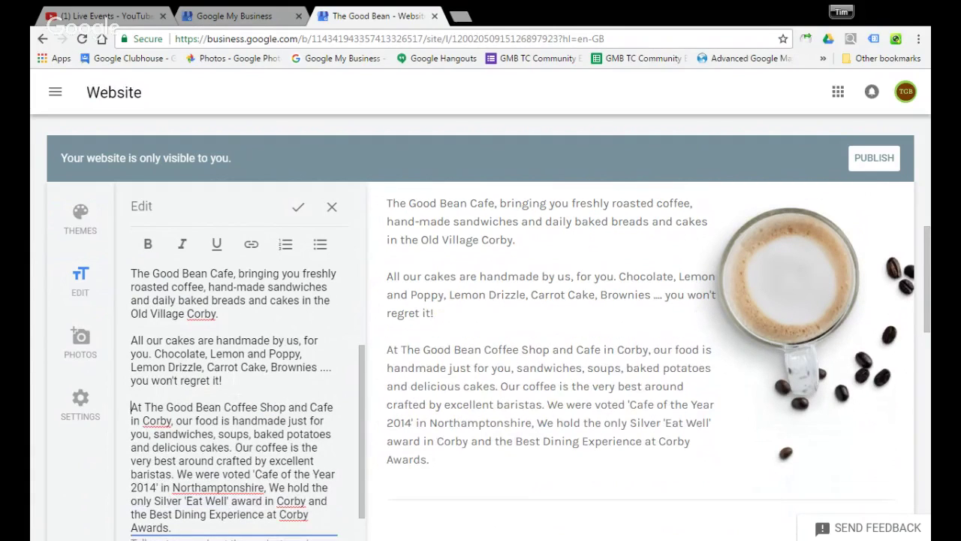
{"action": "scroll", "coordinate": [233, 381], "scroll_direction": "down", "scroll_amount": 1}
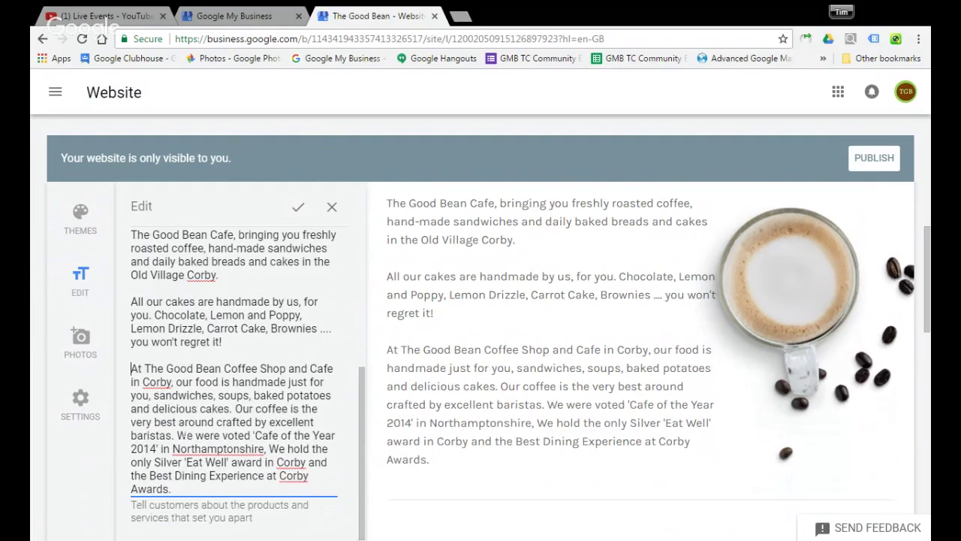
{"action": "scroll", "coordinate": [646, 361], "scroll_direction": "down", "scroll_amount": 1}
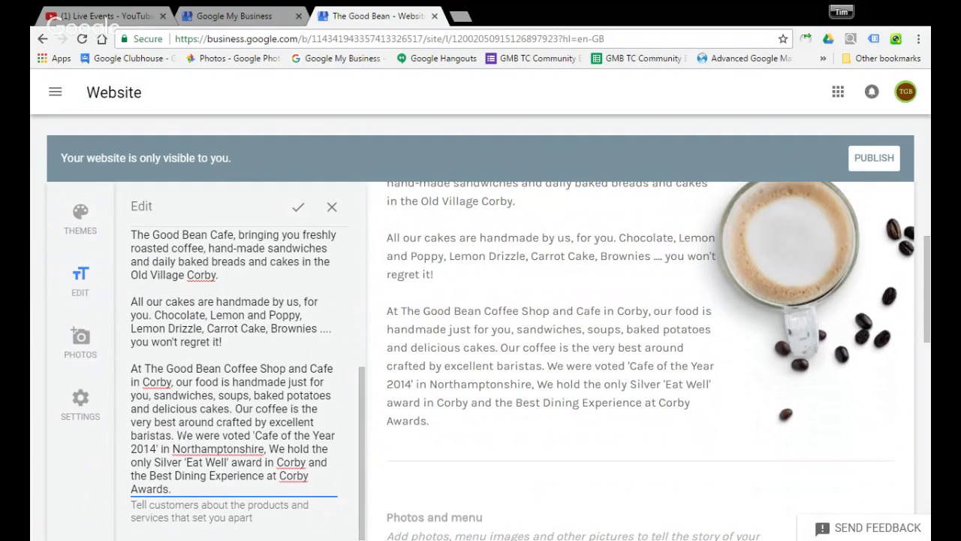
{"action": "key", "text": "Return"}
{"action": "key", "text": "Return"}
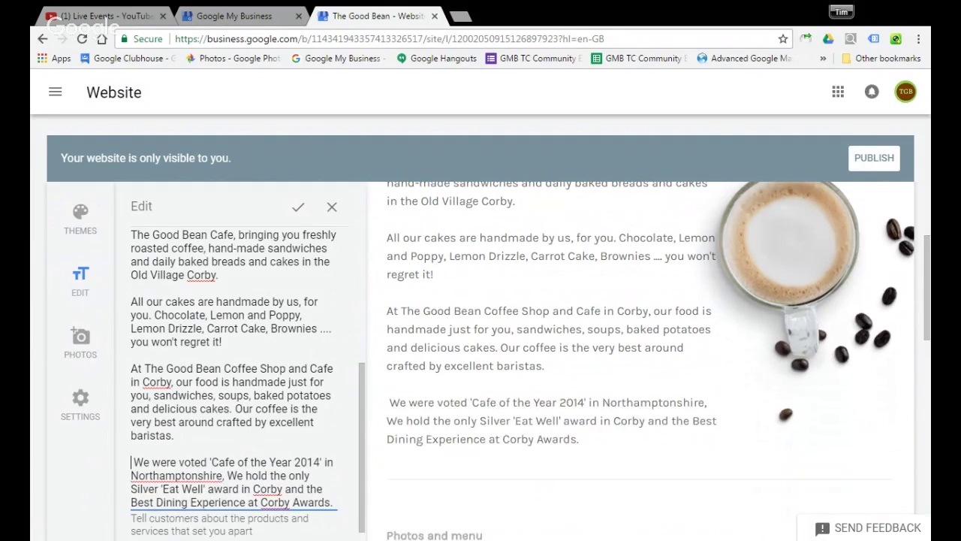
{"action": "key", "text": "Delete"}
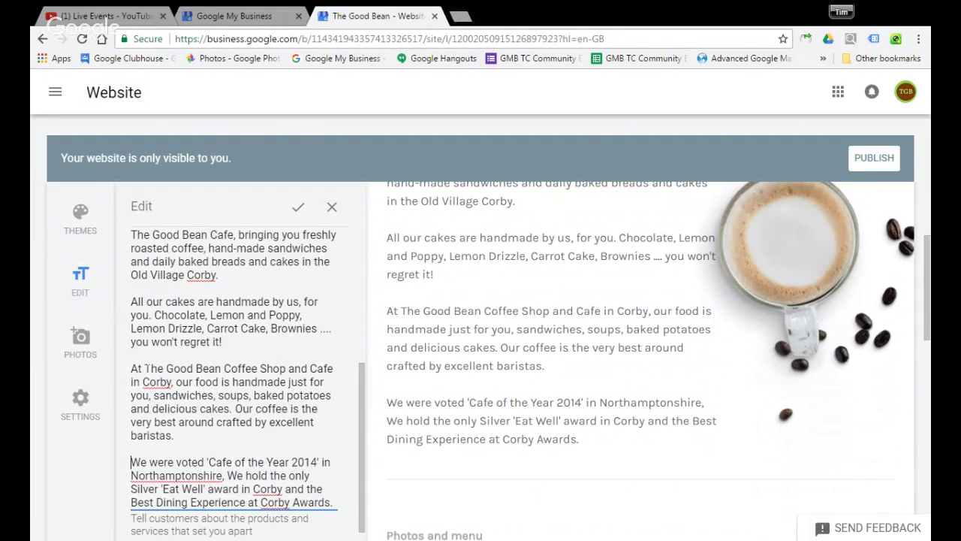
Add an empty line after the closing 'Corby Awards.' sentence of the summary body
{"action": "left_click_drag", "start_coordinate": [144, 368], "coordinate": [353, 346]}
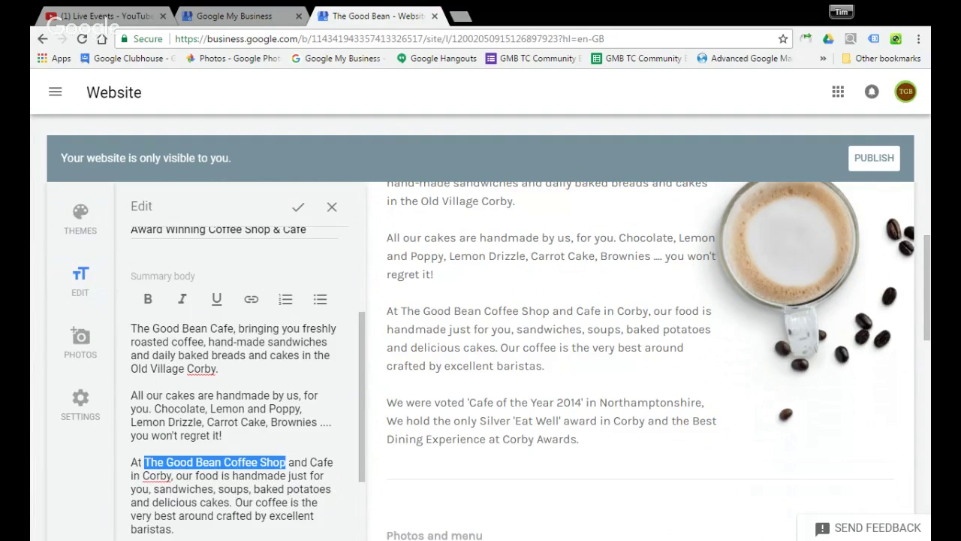
{"action": "left_click", "coordinate": [239, 408]}
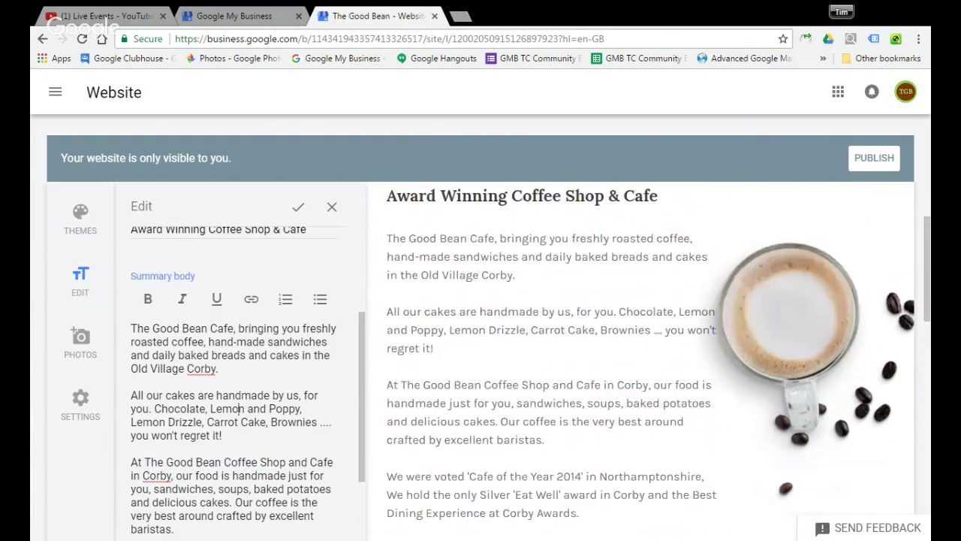
{"action": "scroll", "coordinate": [240, 408], "scroll_direction": "down", "scroll_amount": 2}
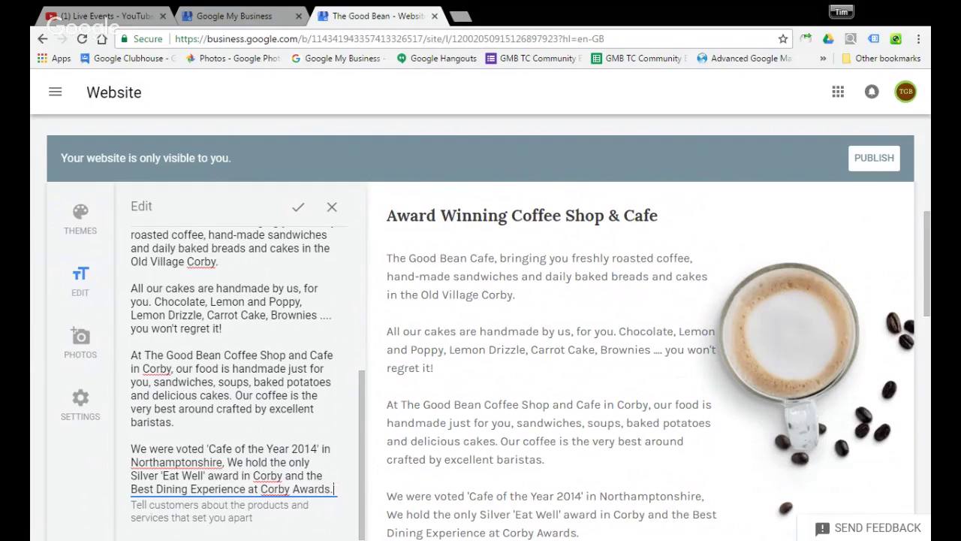
{"action": "key", "text": "Return"}
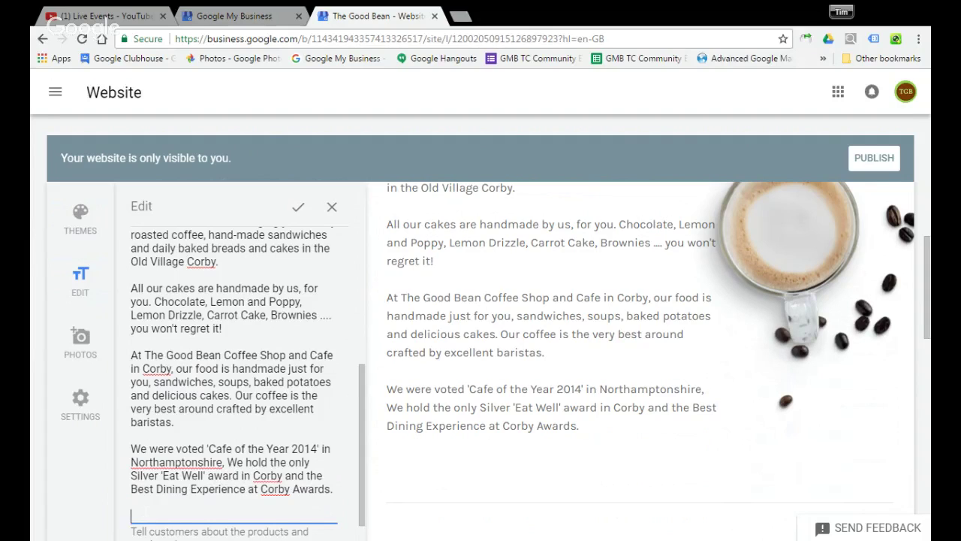
Type 'Follow Us On:' at the end of the summary, make it bold, and add blank lines below
{"action": "type", "text": "T"}
{"action": "key", "text": "BackSpace"}
{"action": "type", "text": "Follow Us "}
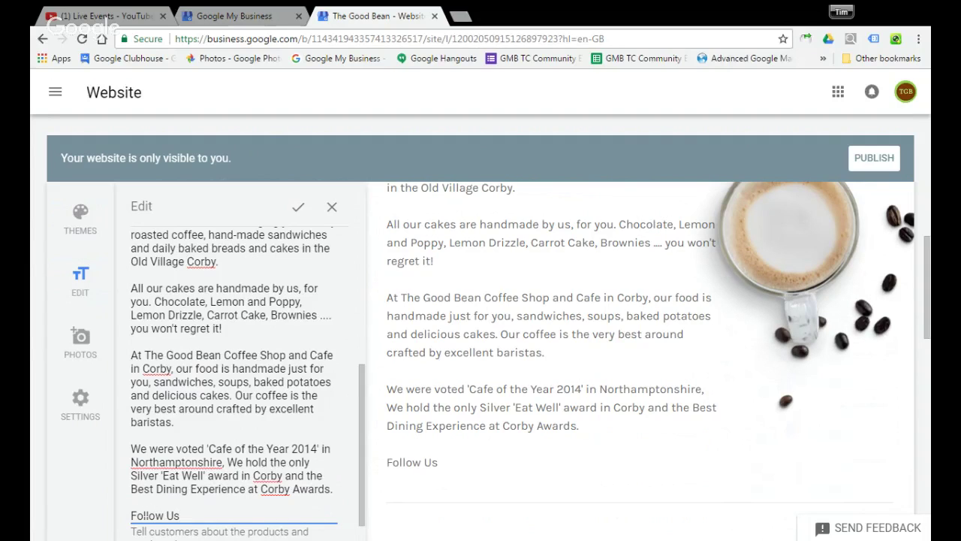
{"action": "type", "text": "On:"}
{"action": "key", "text": "Return"}
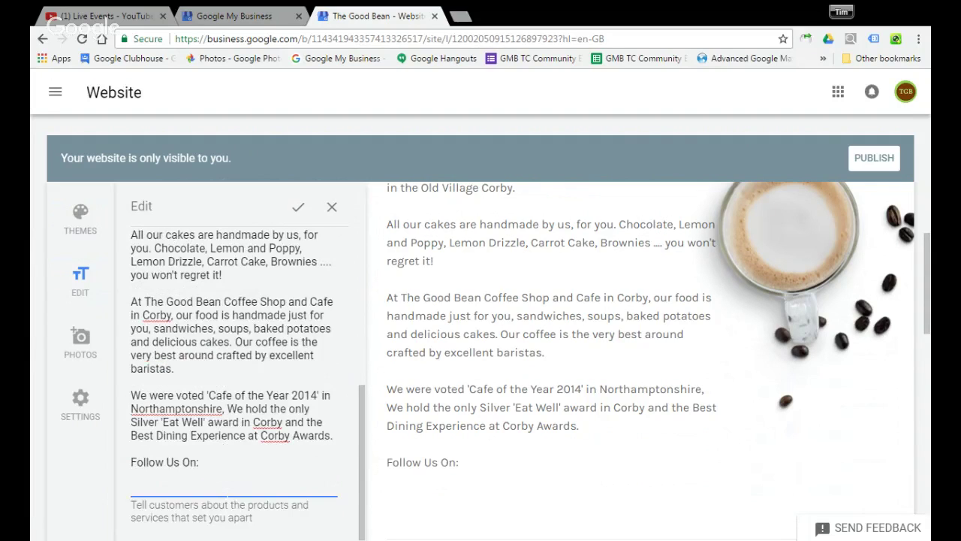
{"action": "left_click_drag", "start_coordinate": [200, 462], "coordinate": [131, 462]}
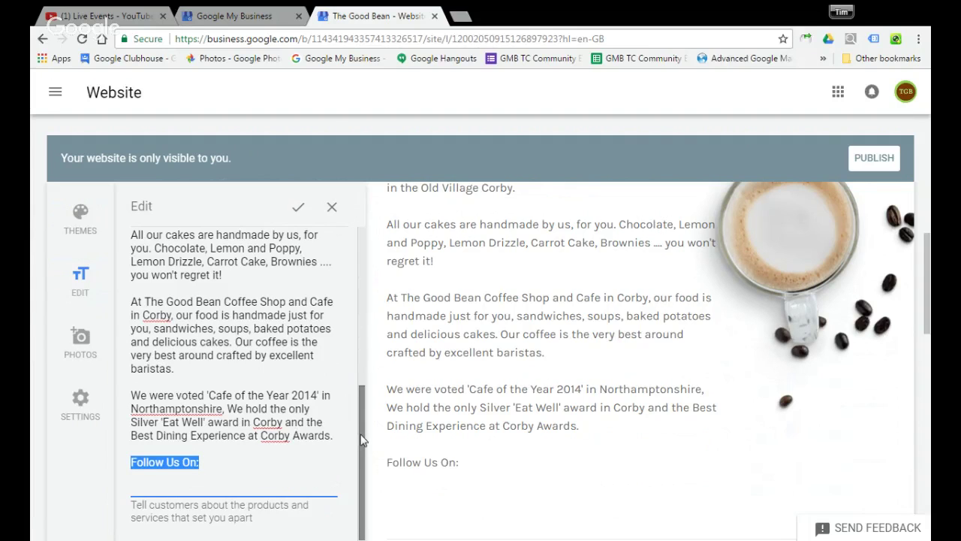
{"action": "mouse_move", "coordinate": [360, 439]}
{"action": "left_mouse_down"}
{"action": "mouse_move", "coordinate": [361, 356]}
{"action": "mouse_move", "coordinate": [358, 420]}
{"action": "left_mouse_up"}
{"action": "left_click", "coordinate": [148, 307]}
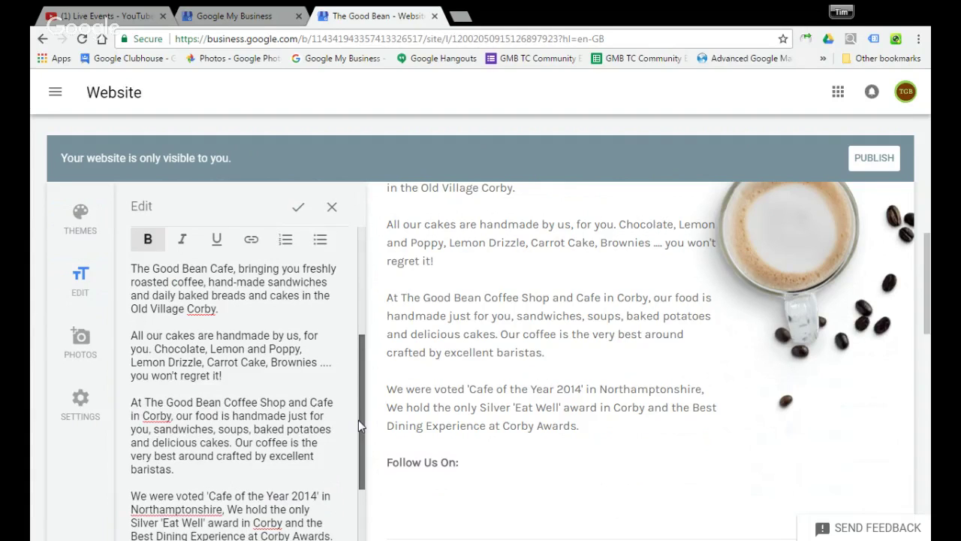
{"action": "scroll", "coordinate": [358, 419], "scroll_direction": "down", "scroll_amount": 2}
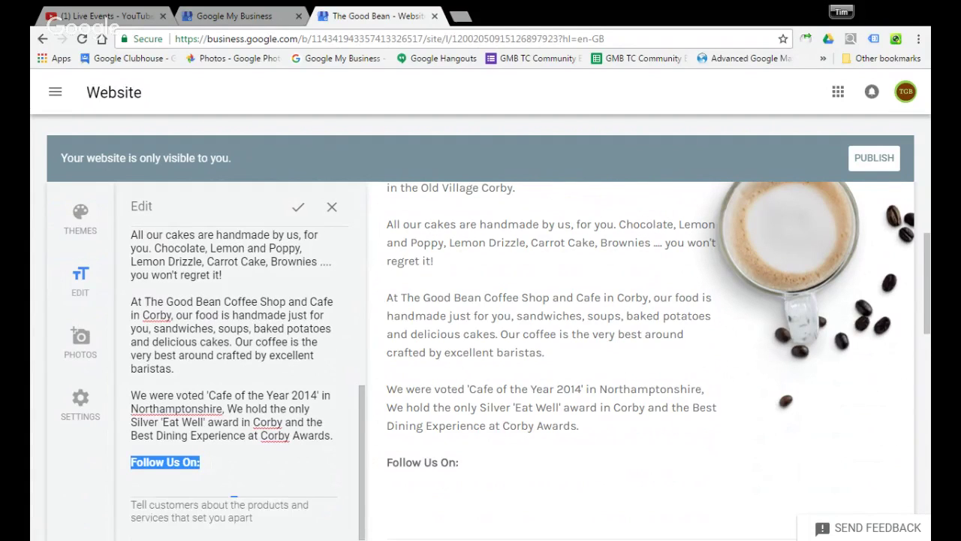
{"action": "left_click", "coordinate": [225, 504]}
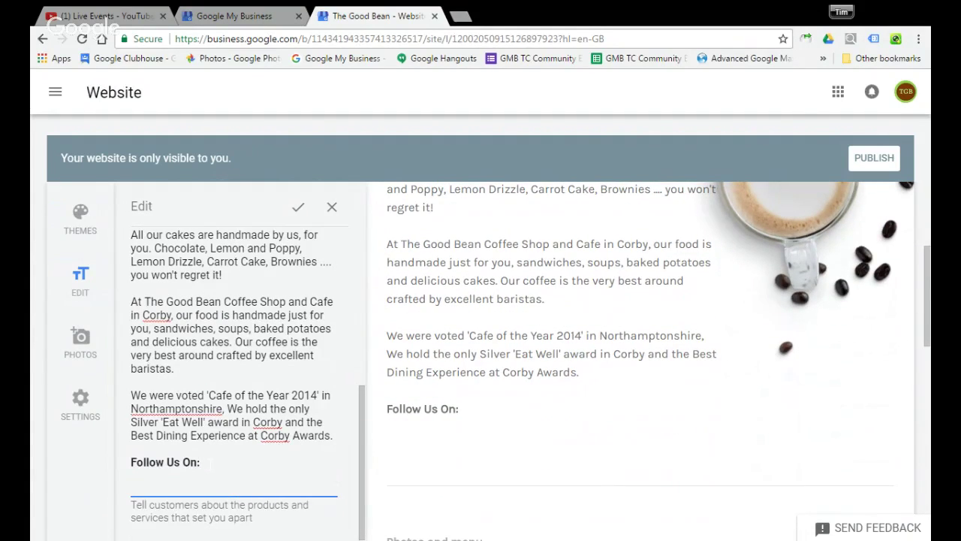
{"action": "key", "text": "Return"}
{"action": "key", "text": "Return"}
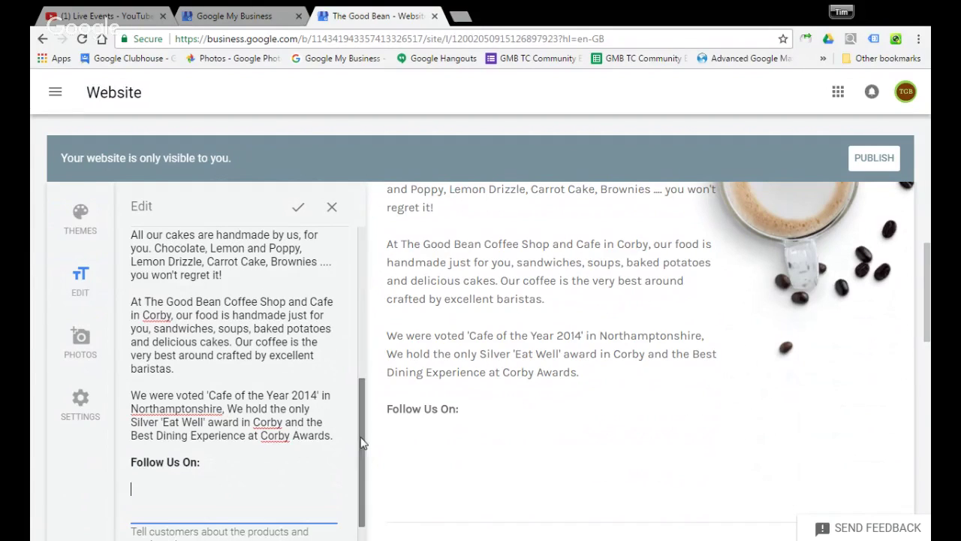
{"action": "scroll", "coordinate": [360, 443], "scroll_direction": "up", "scroll_amount": 5}
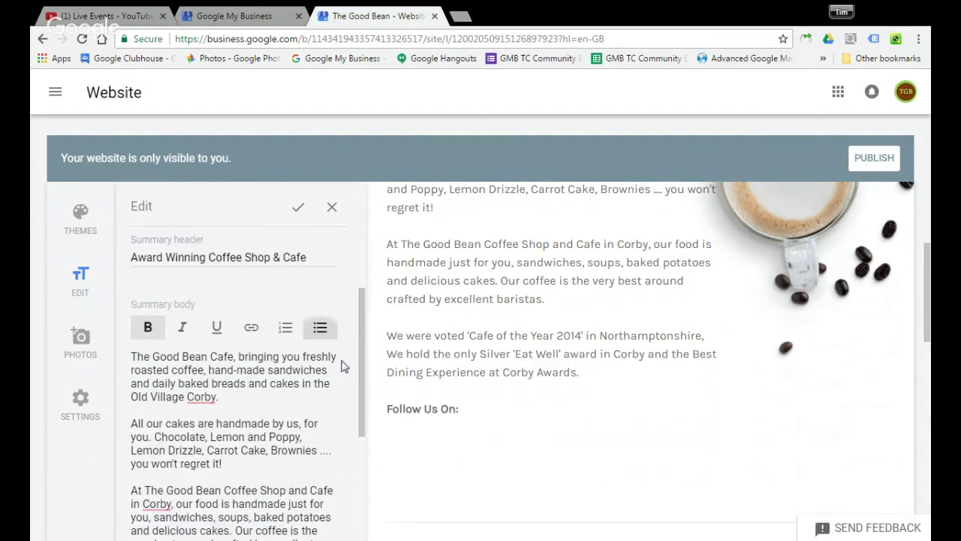
Enter 'Twitter' and 'Google+' as bullet items beneath the 'Follow Us On:' heading
{"action": "scroll", "coordinate": [356, 347], "scroll_direction": "down", "scroll_amount": 5}
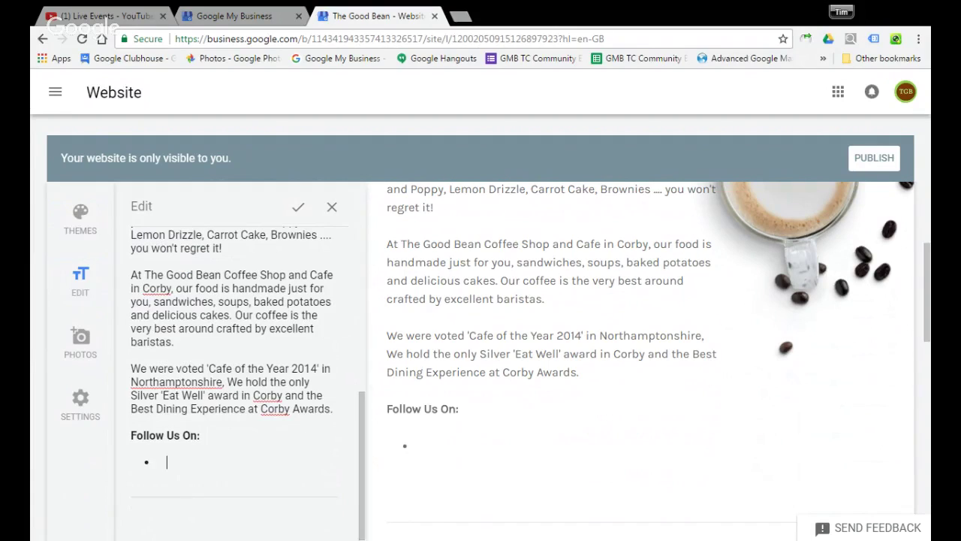
{"action": "type", "text": "Twitter"}
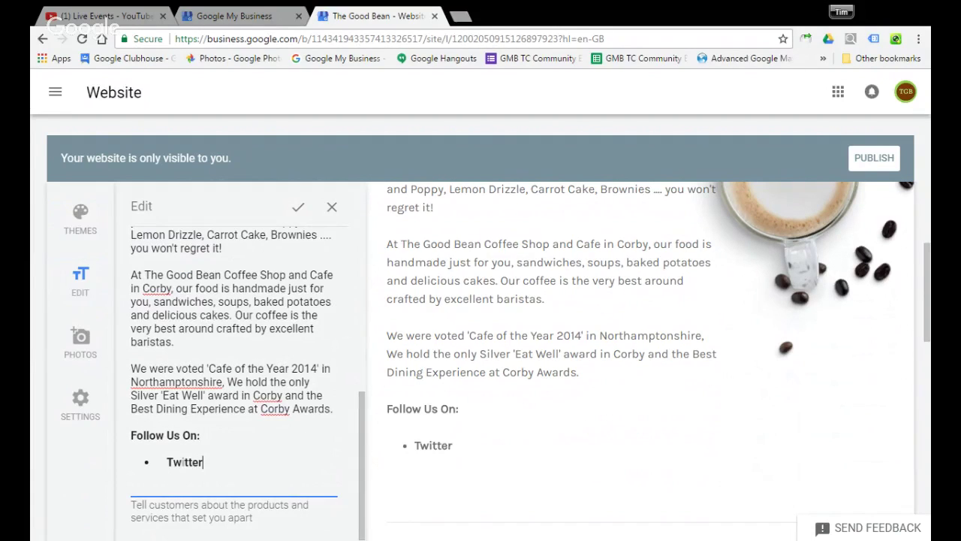
{"action": "key", "text": "Return"}
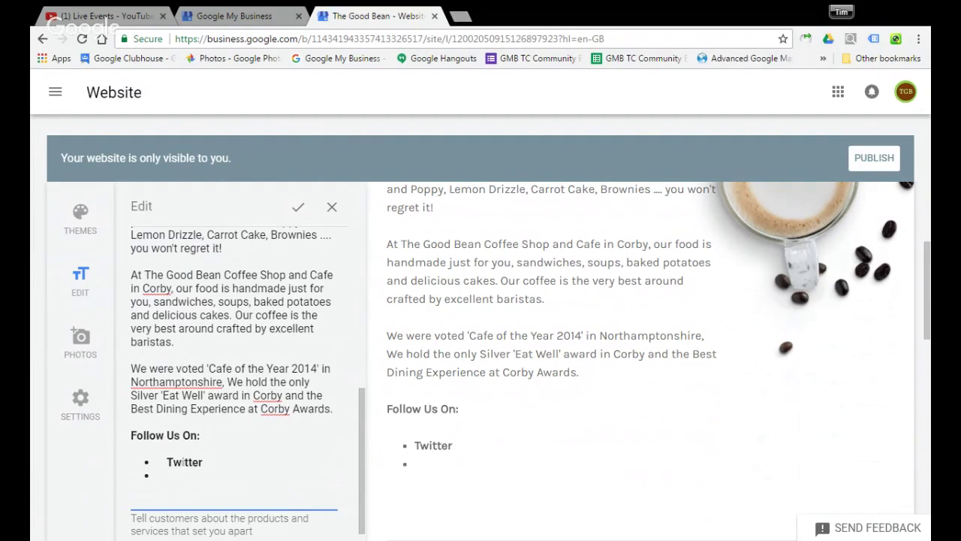
{"action": "type", "text": "Google+"}
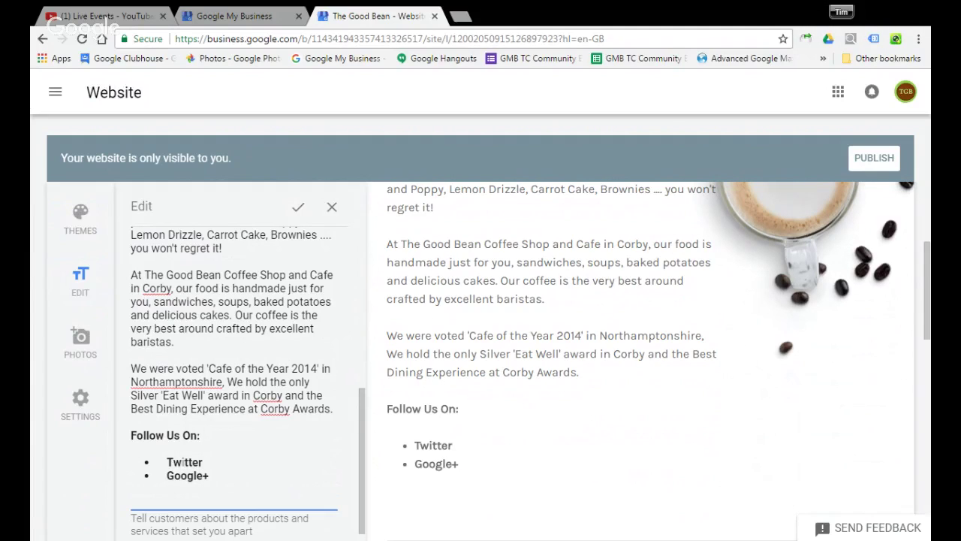
{"action": "key", "text": "shift+Left"}
{"action": "key", "text": "shift+Left"}
{"action": "key", "text": "shift+Left"}
{"action": "key", "text": "shift+Left"}
{"action": "key", "text": "shift+Left"}
{"action": "key", "text": "shift+Left"}
{"action": "key", "text": "shift+Left"}
{"action": "key", "text": "shift+Left"}
{"action": "key", "text": "shift+Left"}
{"action": "key", "text": "shift+Left"}
{"action": "key", "text": "shift+Left"}
{"action": "key", "text": "shift+Left"}
{"action": "key", "text": "shift+Left"}
{"action": "key", "text": "shift+Left"}
{"action": "key", "text": "shift+Left"}
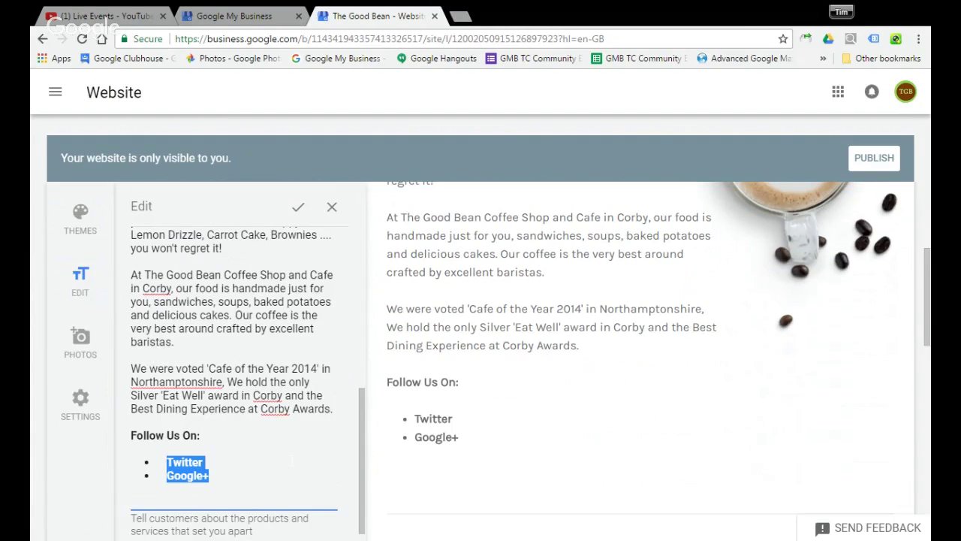
{"action": "scroll", "coordinate": [233, 361], "scroll_direction": "up", "scroll_amount": 3}
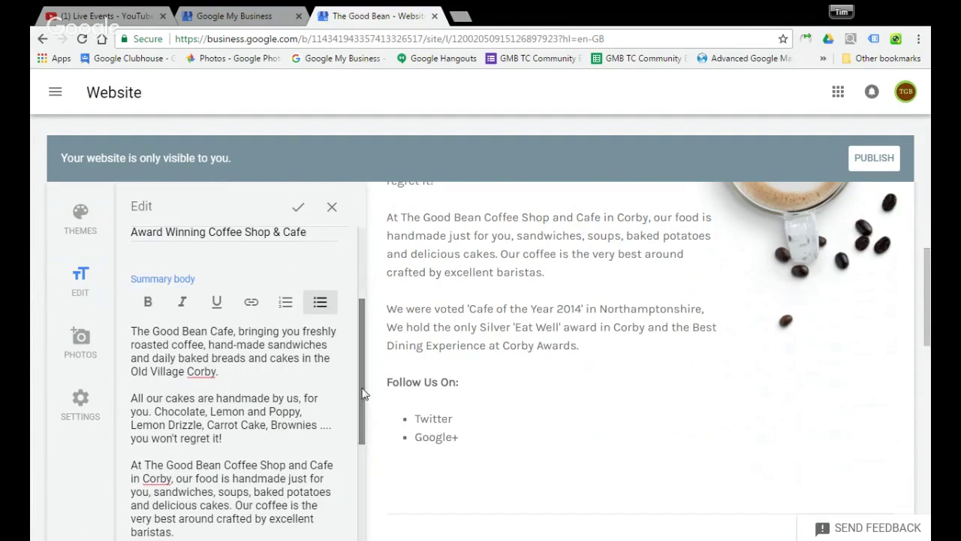
{"action": "left_click_drag", "start_coordinate": [359, 378], "coordinate": [362, 478]}
{"action": "left_click", "coordinate": [202, 454]}
{"action": "left_click_drag", "start_coordinate": [202, 455], "coordinate": [166, 454]}
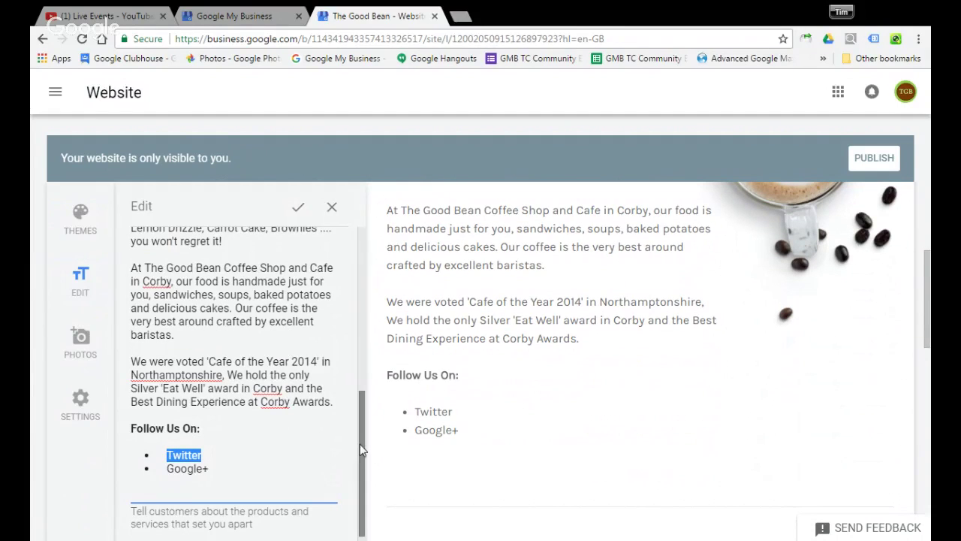
{"action": "left_click_drag", "start_coordinate": [360, 449], "coordinate": [361, 360]}
Link the Twitter item under Follow Us On to the café's Twitter page
{"action": "left_click", "coordinate": [251, 275]}
{"action": "key", "text": "alt+Tab"}
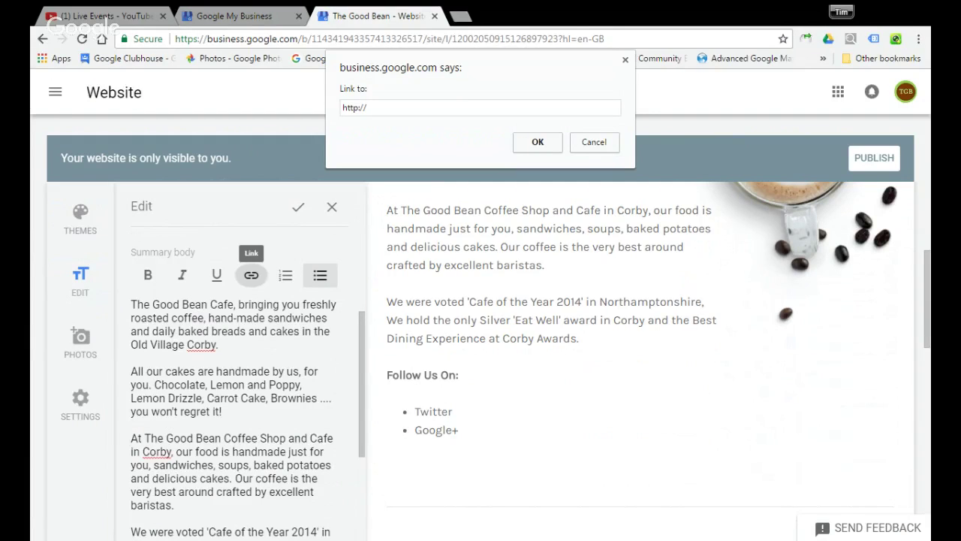
{"action": "key", "text": "alt+Tab"}
{"action": "left_click", "coordinate": [365, 108]}
{"action": "triple_click", "coordinate": [365, 107]}
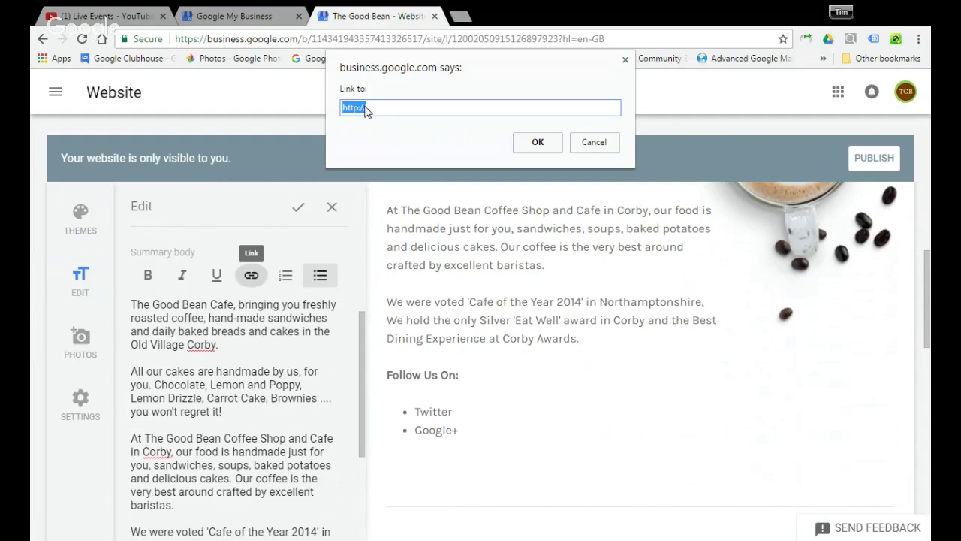
{"action": "type", "text": "https://twitter.com/GoodBeanCorby"}
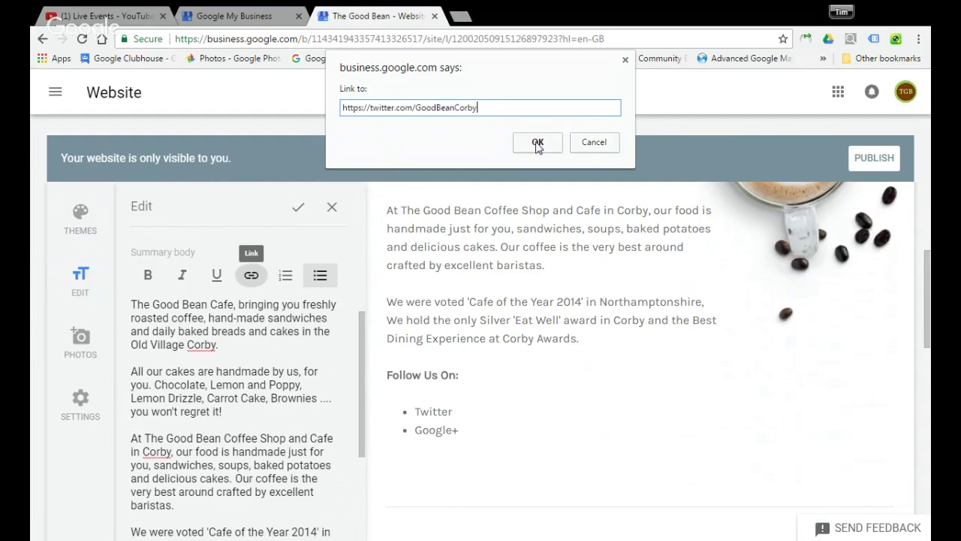
{"action": "left_click", "coordinate": [537, 143]}
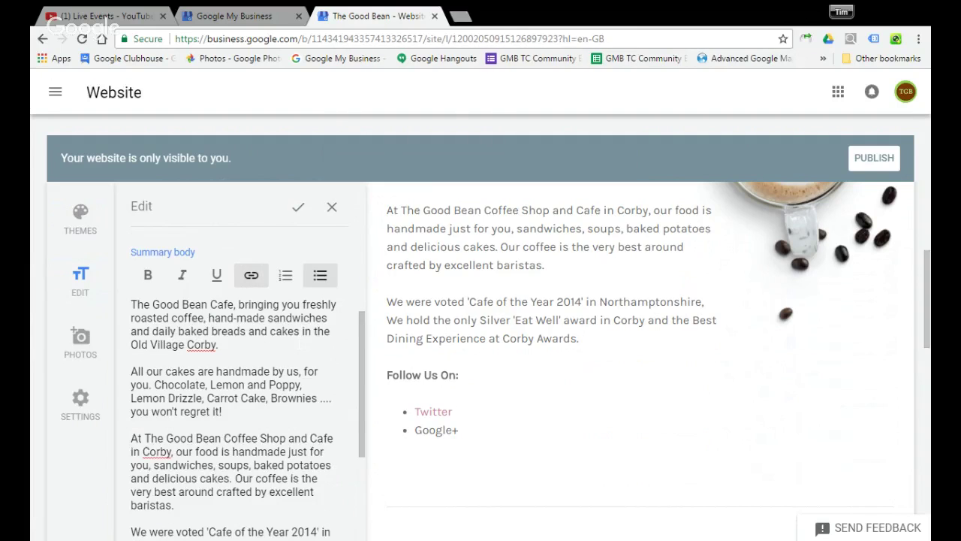
Link the Google+ item to the café's Google+ page
{"action": "scroll", "coordinate": [248, 383], "scroll_direction": "down", "scroll_amount": 1}
{"action": "scroll", "coordinate": [248, 383], "scroll_direction": "down", "scroll_amount": 4}
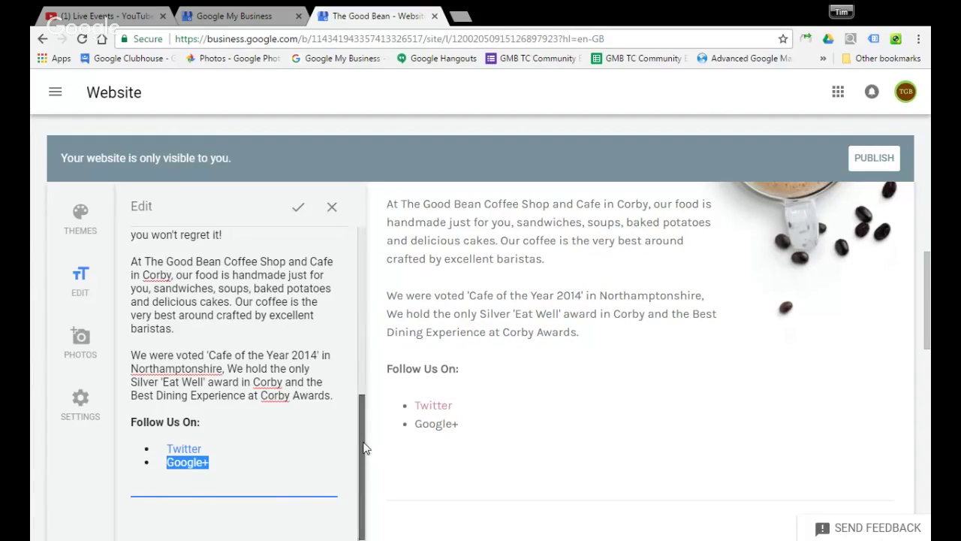
{"action": "left_click_drag", "start_coordinate": [363, 444], "coordinate": [368, 396]}
{"action": "scroll", "coordinate": [252, 367], "scroll_direction": "up", "scroll_amount": 2}
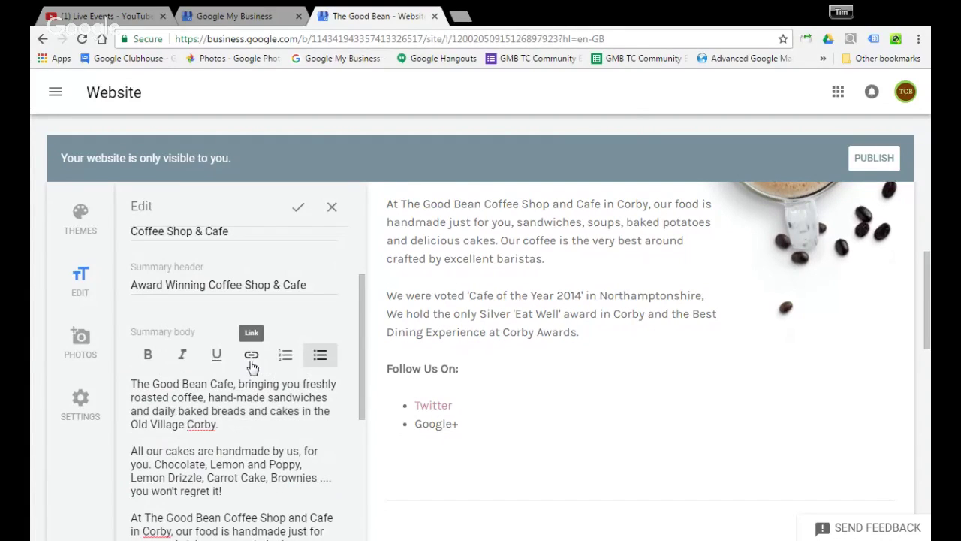
{"action": "left_click", "coordinate": [251, 364]}
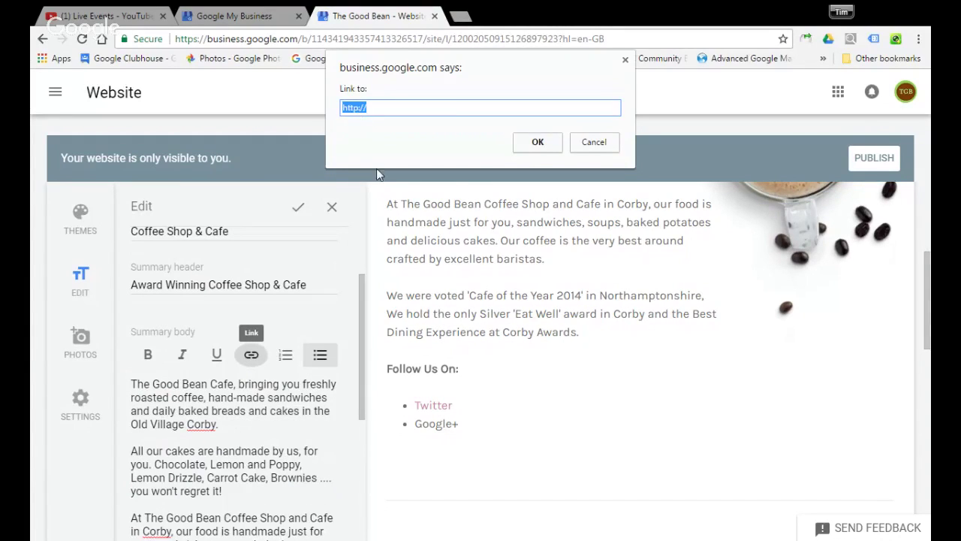
{"action": "key", "text": "ctrl+v"}
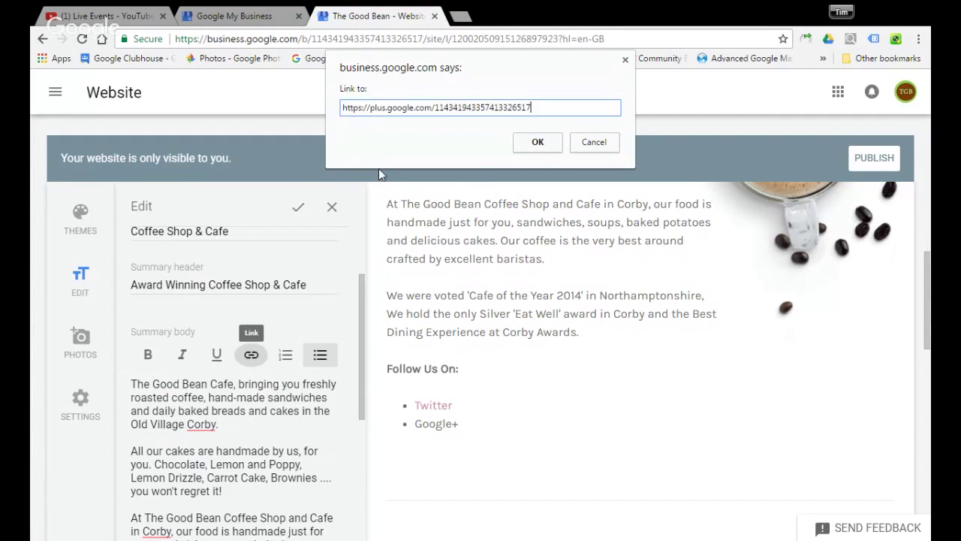
{"action": "left_click", "coordinate": [536, 146]}
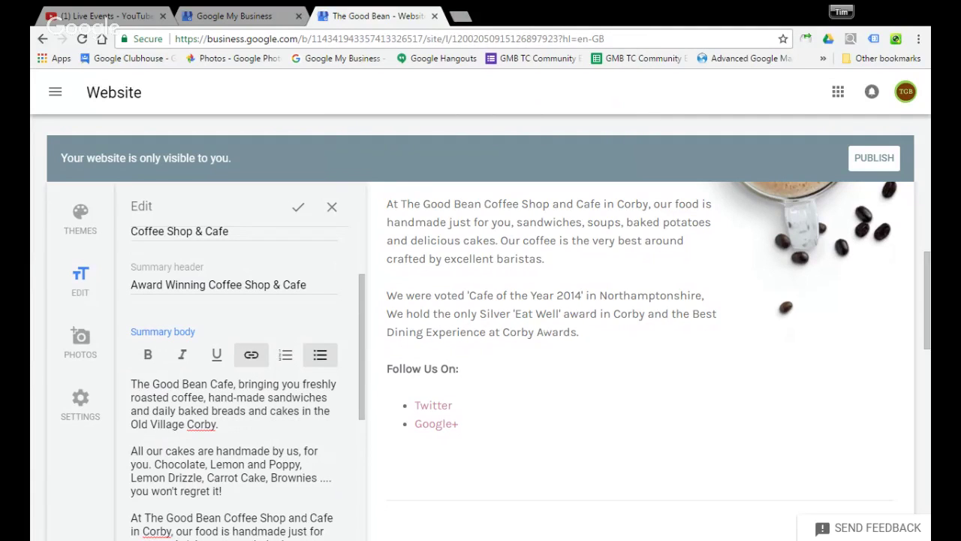
{"action": "scroll", "coordinate": [552, 326], "scroll_direction": "up", "scroll_amount": 1}
{"action": "scroll", "coordinate": [545, 331], "scroll_direction": "up", "scroll_amount": 2}
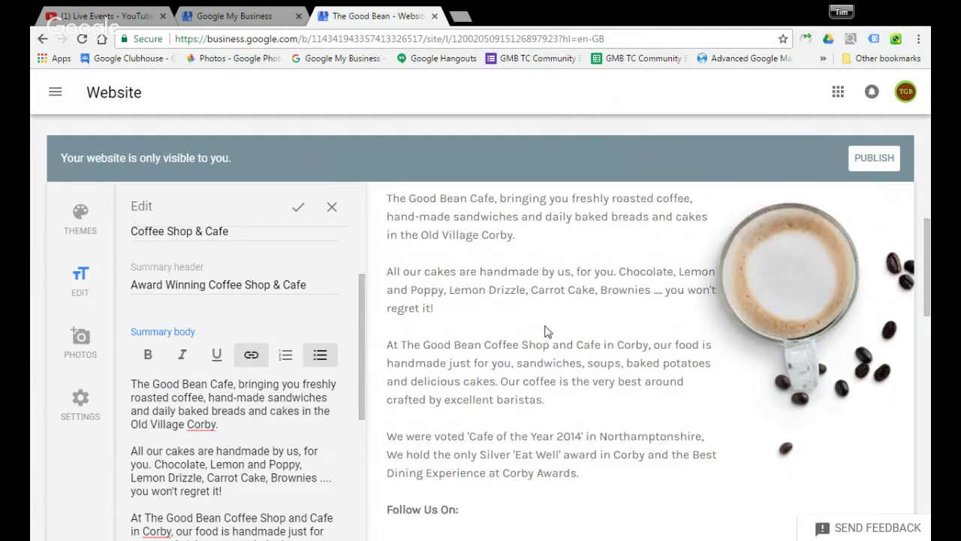
{"action": "scroll", "coordinate": [546, 331], "scroll_direction": "up", "scroll_amount": 1}
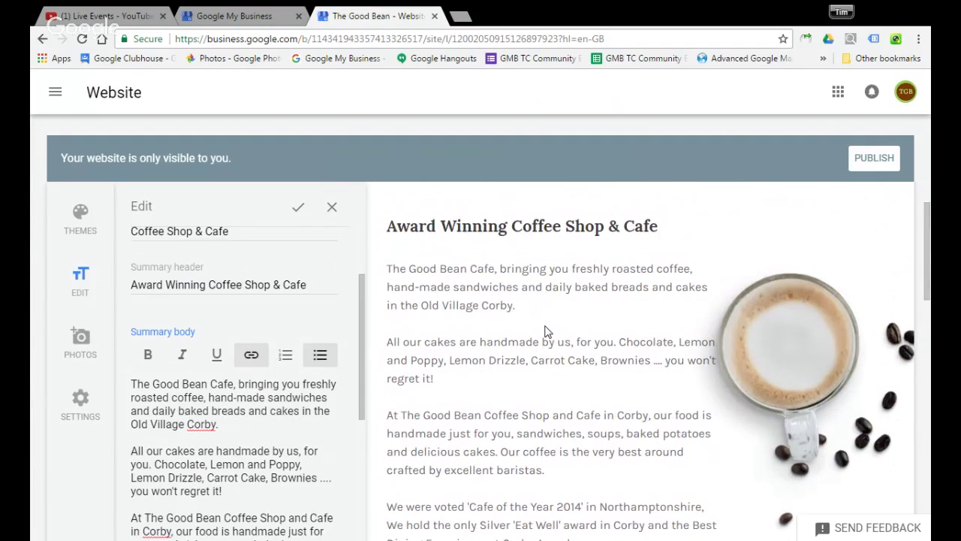
{"action": "scroll", "coordinate": [547, 331], "scroll_direction": "down", "scroll_amount": 5}
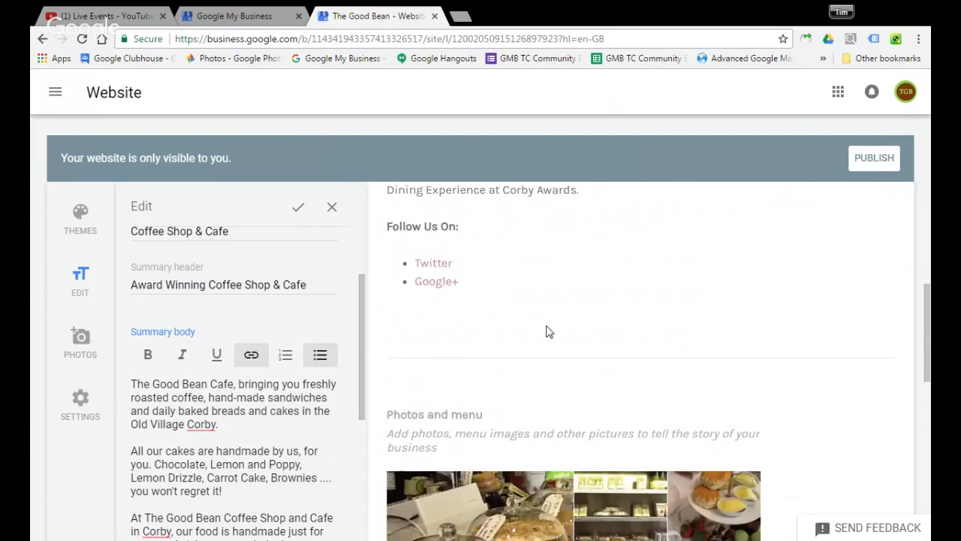
{"action": "scroll", "coordinate": [546, 331], "scroll_direction": "down", "scroll_amount": 2}
{"action": "scroll", "coordinate": [479, 409], "scroll_direction": "down", "scroll_amount": 1}
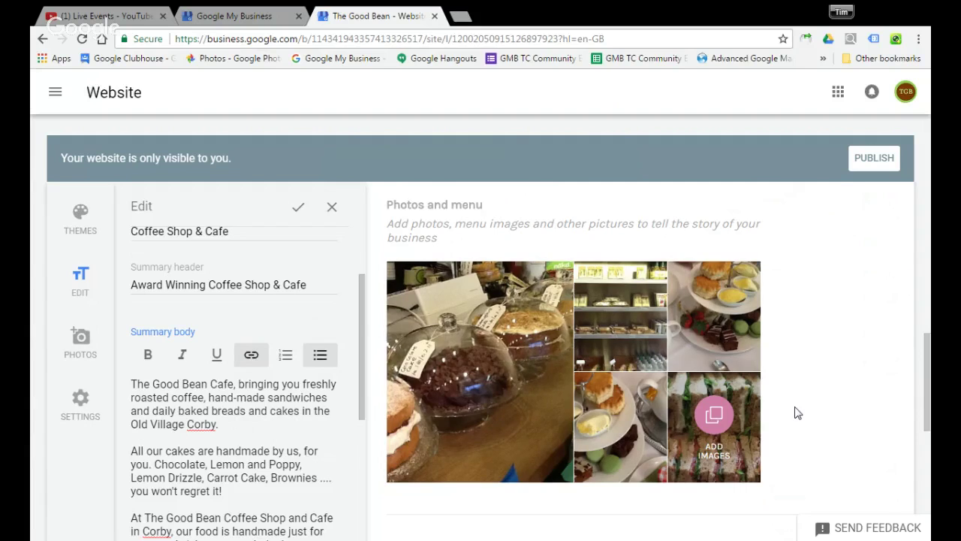
{"action": "scroll", "coordinate": [797, 412], "scroll_direction": "up", "scroll_amount": 4}
{"action": "scroll", "coordinate": [797, 413], "scroll_direction": "up", "scroll_amount": 4}
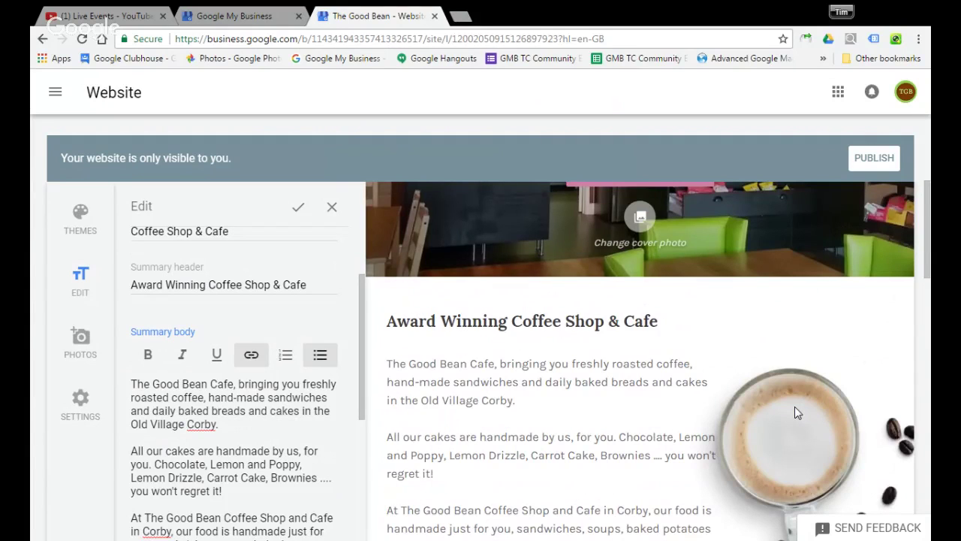
{"action": "scroll", "coordinate": [794, 406], "scroll_direction": "up", "scroll_amount": 3}
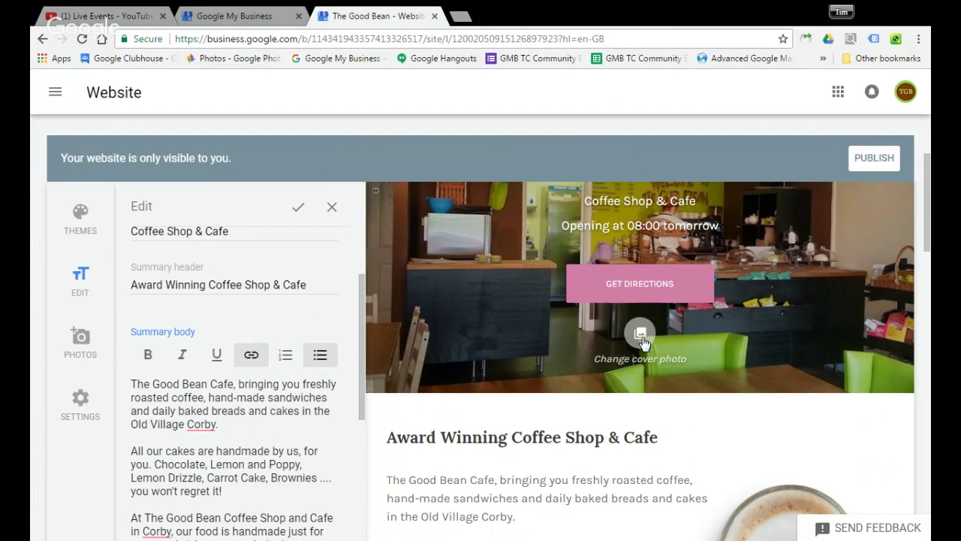
Look over the business's Photos page on the My Business tab, then return to the website editor
{"action": "left_click", "coordinate": [242, 16]}
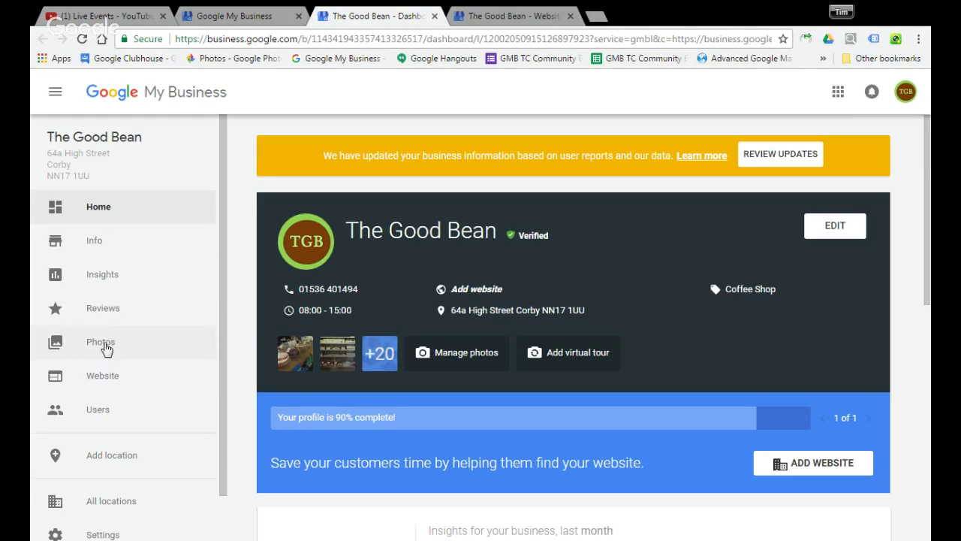
{"action": "left_click", "coordinate": [106, 347]}
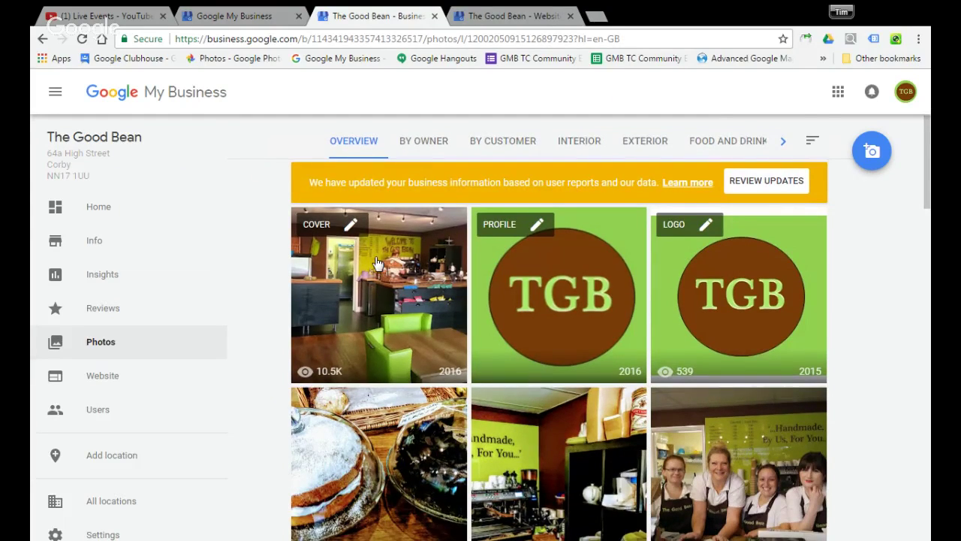
{"action": "scroll", "coordinate": [377, 263], "scroll_direction": "down", "scroll_amount": 1}
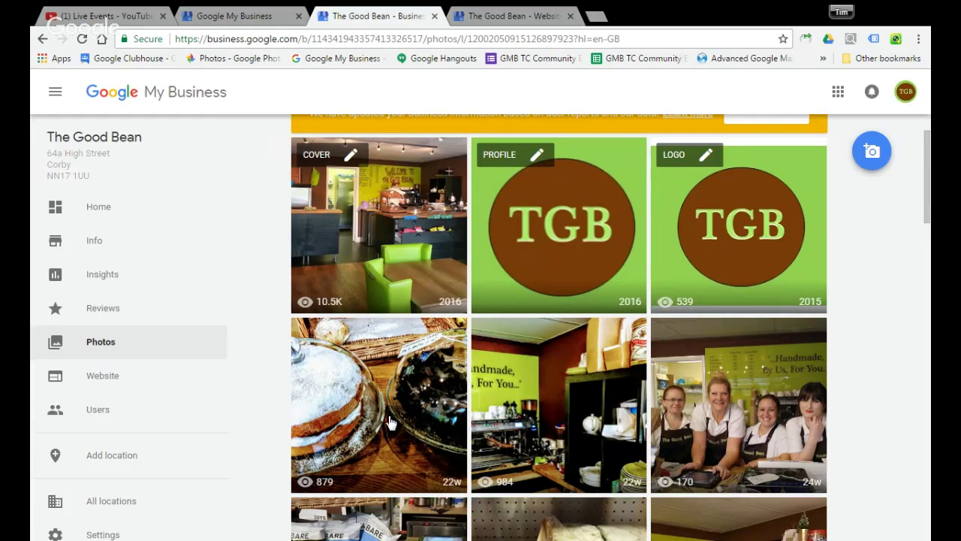
{"action": "left_click", "coordinate": [515, 15]}
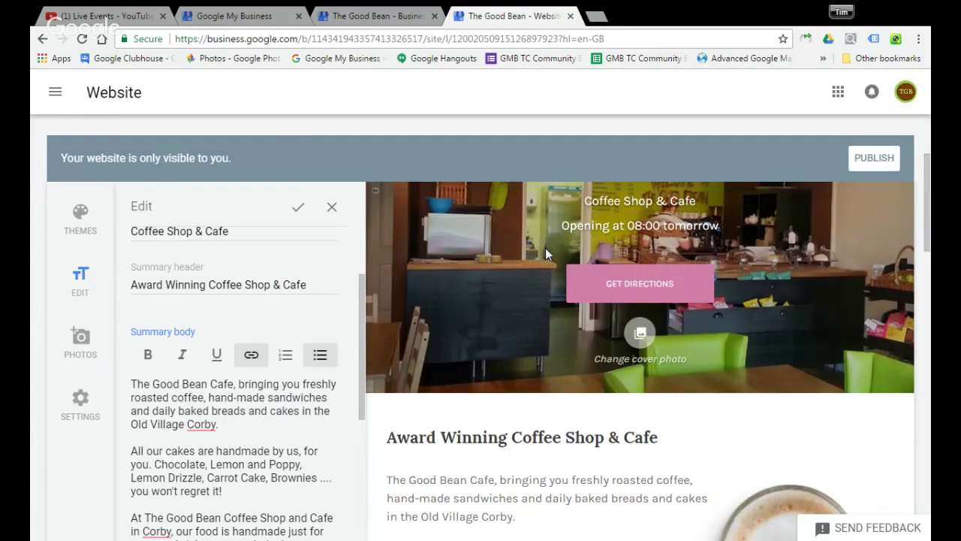
{"action": "left_click", "coordinate": [385, 12]}
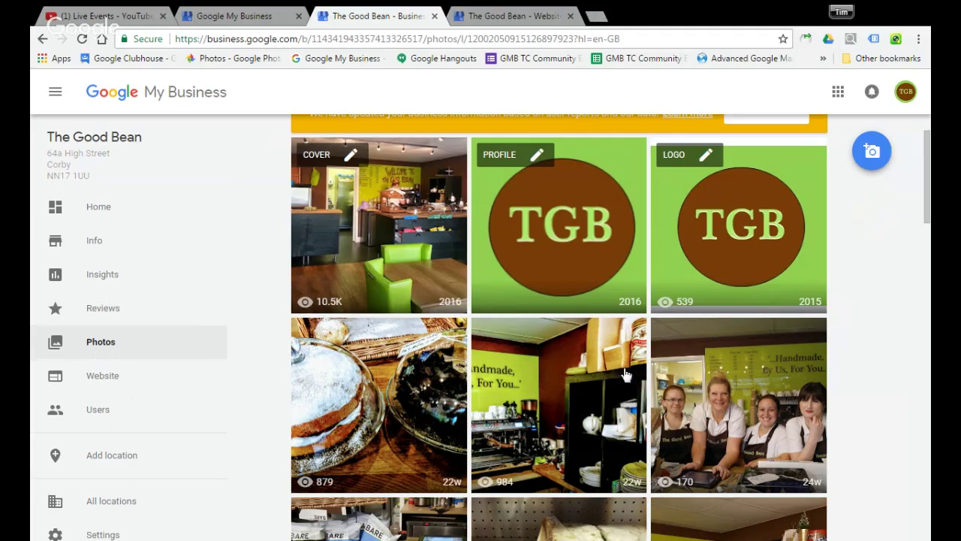
{"action": "left_click", "coordinate": [498, 17]}
Go to the website Settings and choose Save to keep the summary text edits
{"action": "scroll", "coordinate": [475, 387], "scroll_direction": "down", "scroll_amount": 1}
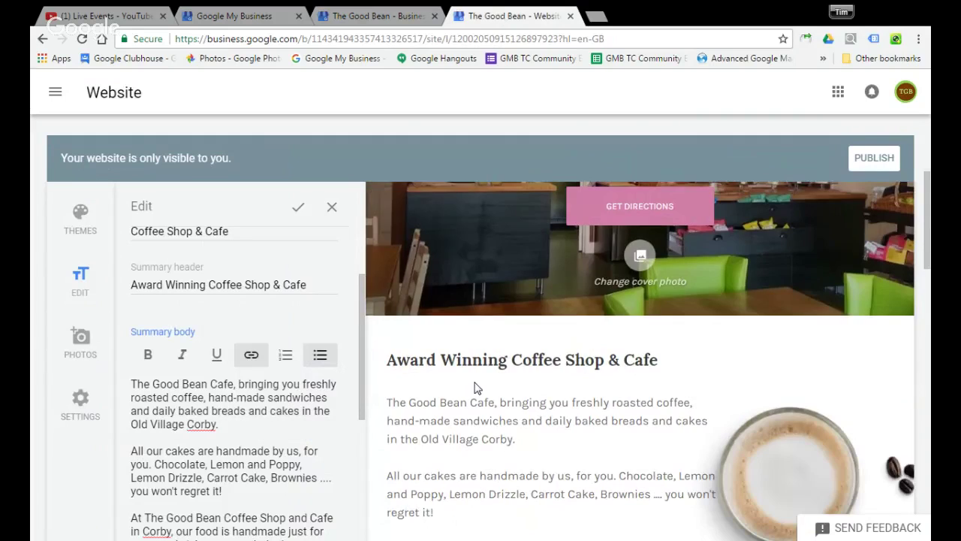
{"action": "scroll", "coordinate": [475, 388], "scroll_direction": "down", "scroll_amount": 4}
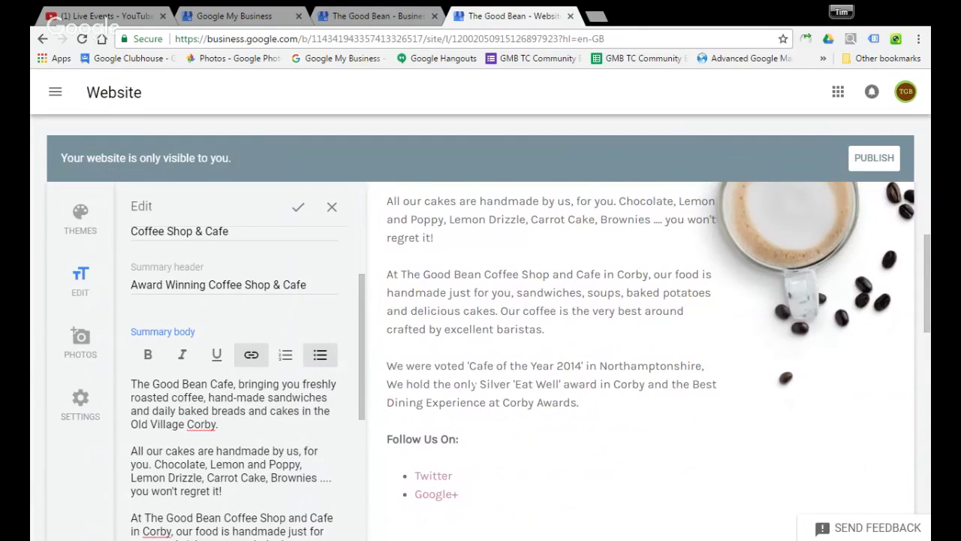
{"action": "scroll", "coordinate": [474, 386], "scroll_direction": "down", "scroll_amount": 2}
{"action": "scroll", "coordinate": [474, 386], "scroll_direction": "up", "scroll_amount": 3}
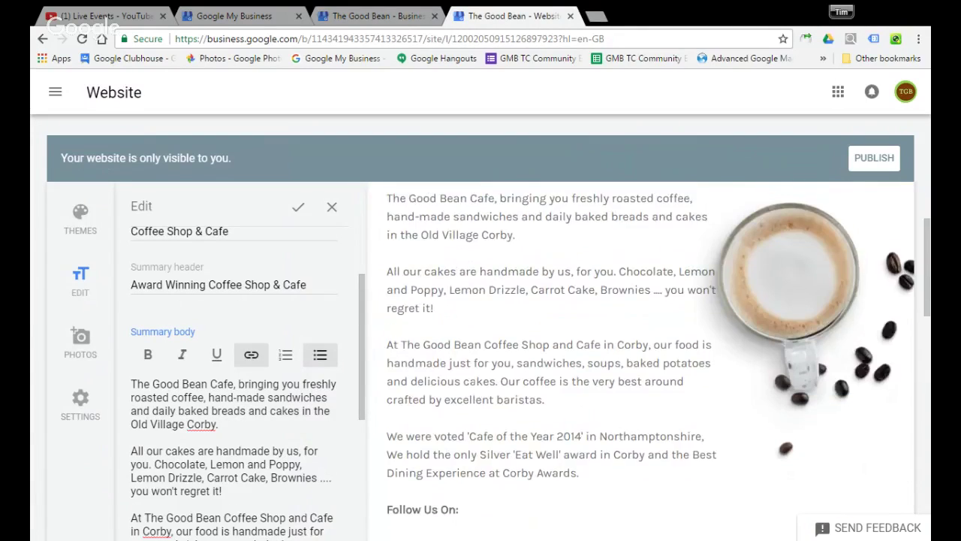
{"action": "scroll", "coordinate": [475, 386], "scroll_direction": "up", "scroll_amount": 2}
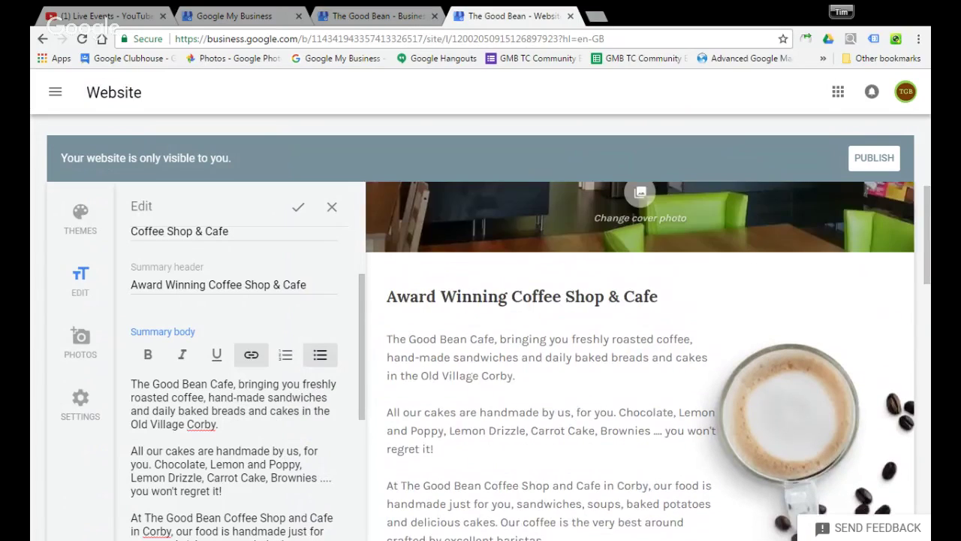
{"action": "left_click", "coordinate": [81, 404]}
{"action": "left_click", "coordinate": [542, 344]}
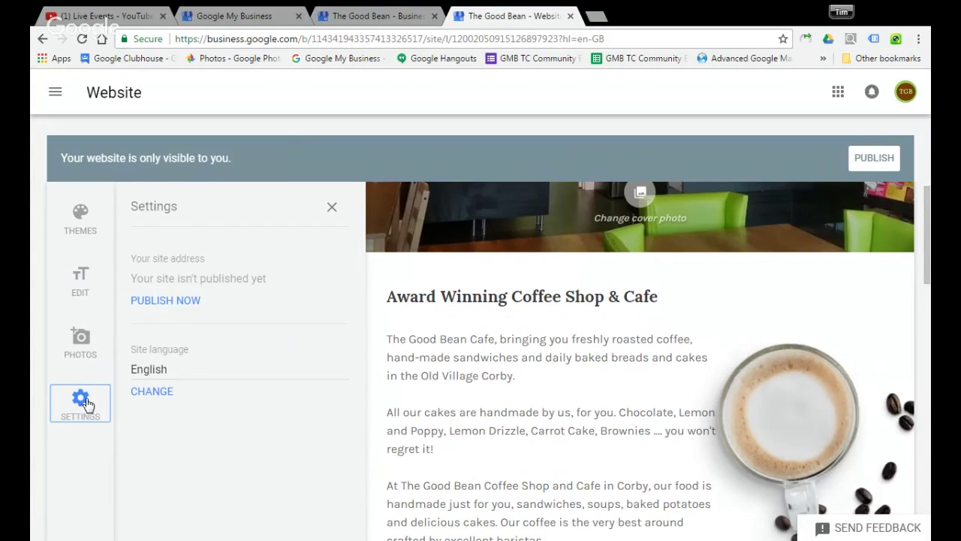
Publish the site at the address the-good-bean-cafe.business.site
{"action": "left_click", "coordinate": [171, 303]}
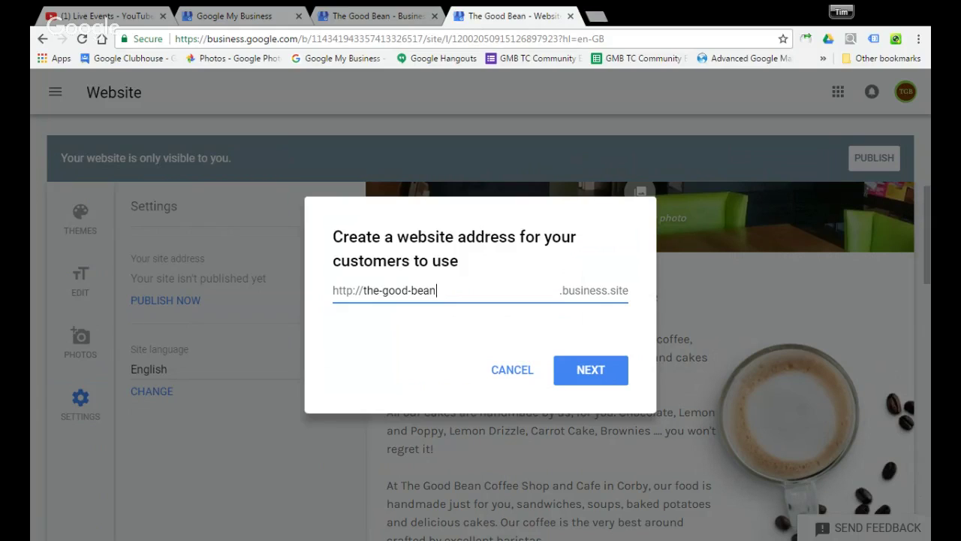
{"action": "type", "text": "-cafe"}
{"action": "key", "text": "BackSpace"}
{"action": "key", "text": "BackSpace"}
{"action": "key", "text": "BackSpace"}
{"action": "type", "text": "orby"}
{"action": "key", "text": "BackSpace"}
{"action": "key", "text": "BackSpace"}
{"action": "key", "text": "BackSpace"}
{"action": "key", "text": "BackSpace"}
{"action": "type", "text": "afe"}
{"action": "left_click", "coordinate": [580, 377]}
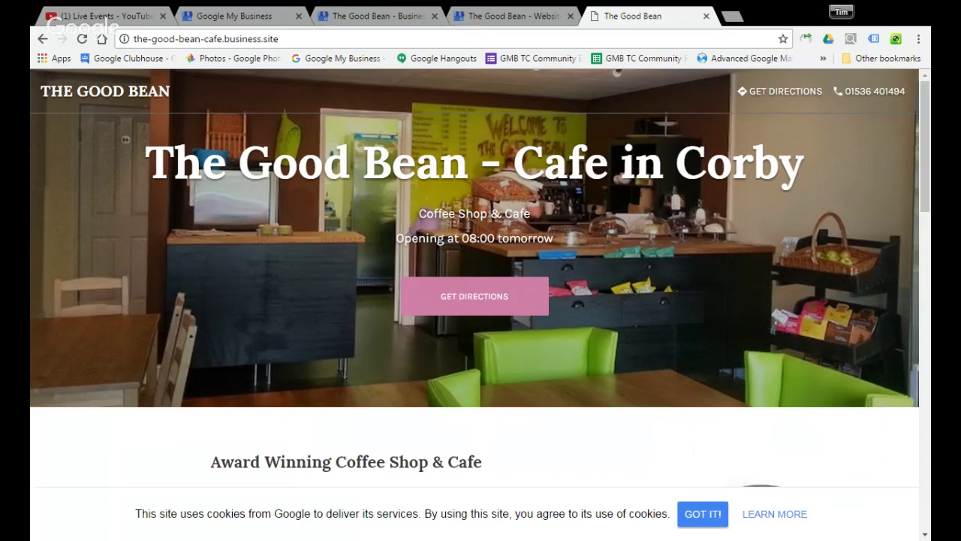
{"action": "scroll", "coordinate": [888, 484], "scroll_direction": "down", "scroll_amount": 1}
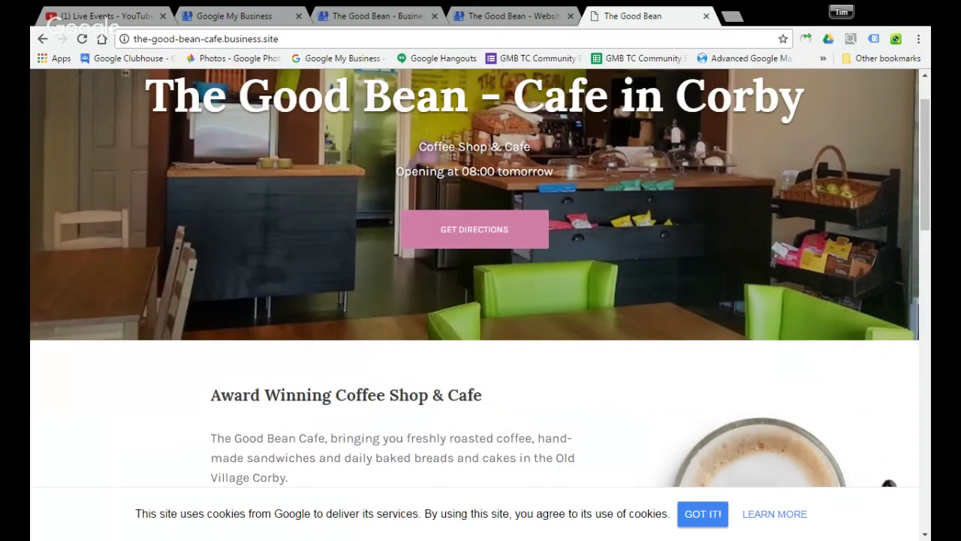
{"action": "scroll", "coordinate": [475, 301], "scroll_direction": "down", "scroll_amount": 3}
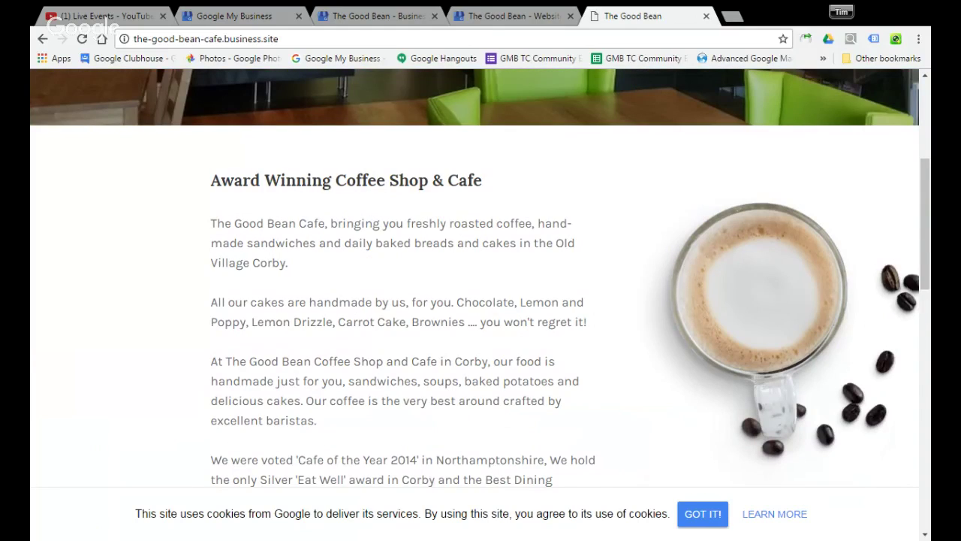
{"action": "scroll", "coordinate": [474, 300], "scroll_direction": "down", "scroll_amount": 5}
{"action": "scroll", "coordinate": [474, 300], "scroll_direction": "up", "scroll_amount": 5}
{"action": "scroll", "coordinate": [475, 300], "scroll_direction": "down", "scroll_amount": 1}
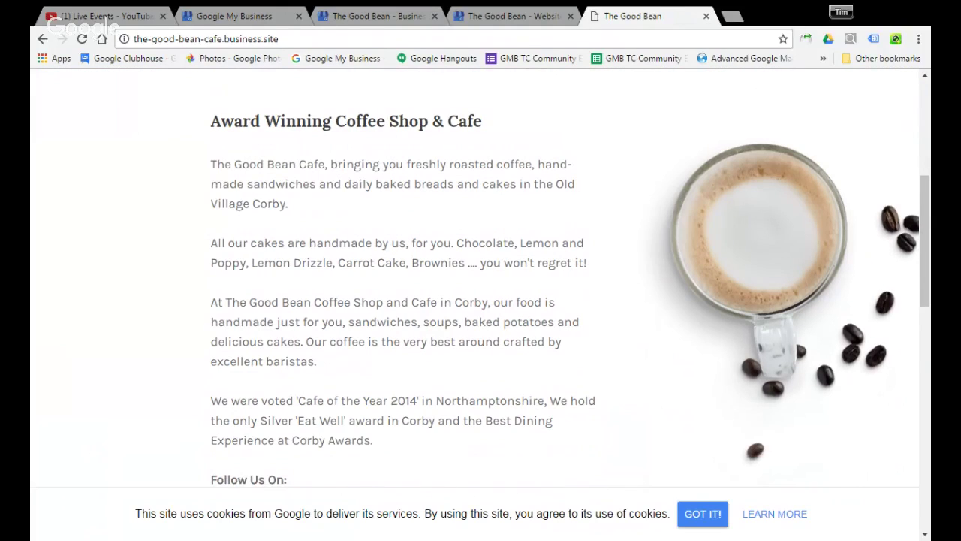
{"action": "scroll", "coordinate": [480, 278], "scroll_direction": "down", "scroll_amount": 3}
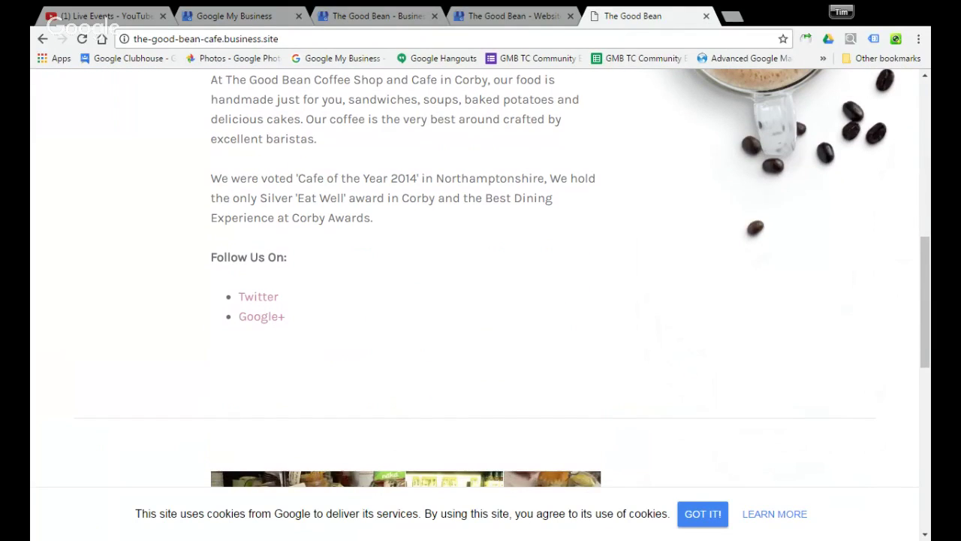
{"action": "scroll", "coordinate": [481, 278], "scroll_direction": "down", "scroll_amount": 2}
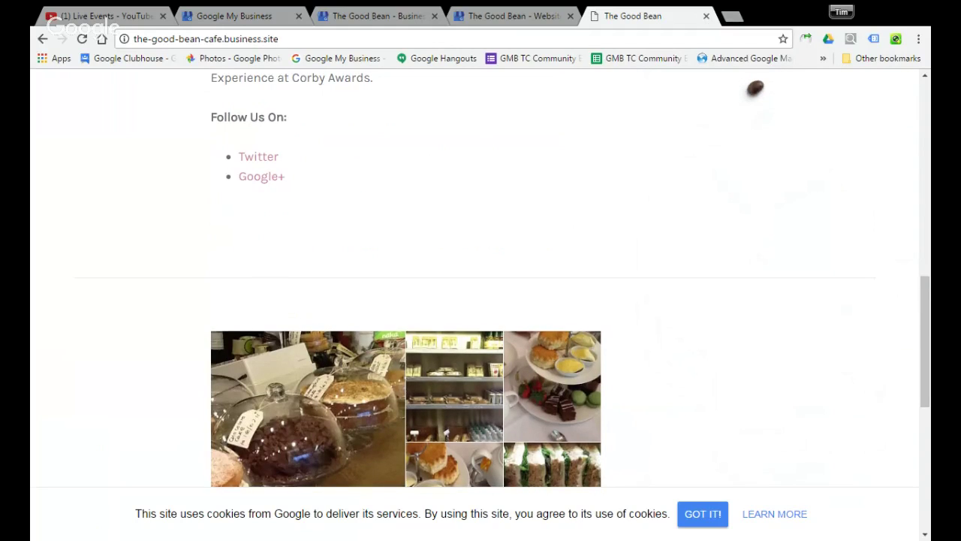
{"action": "scroll", "coordinate": [481, 278], "scroll_direction": "up", "scroll_amount": 3}
{"action": "scroll", "coordinate": [481, 278], "scroll_direction": "up", "scroll_amount": 10}
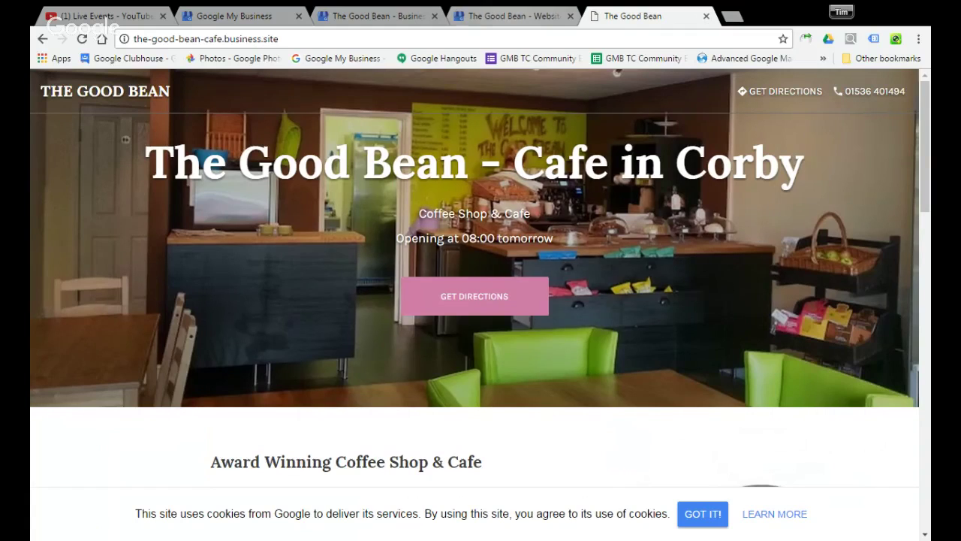
In the website editor, close the Congrats dialog and open the text editor down to the Summary body
{"action": "left_click", "coordinate": [512, 16]}
{"action": "key", "text": "Escape"}
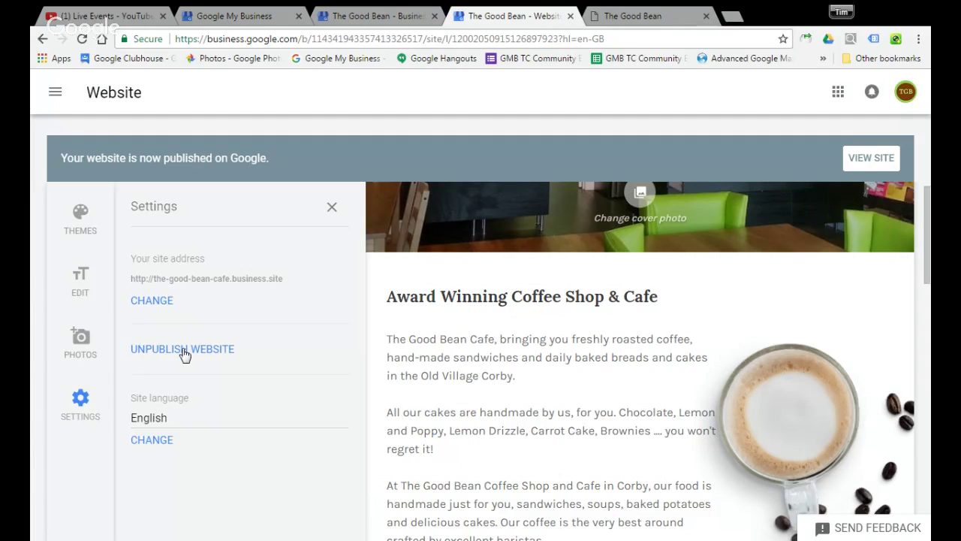
{"action": "left_click", "coordinate": [85, 284]}
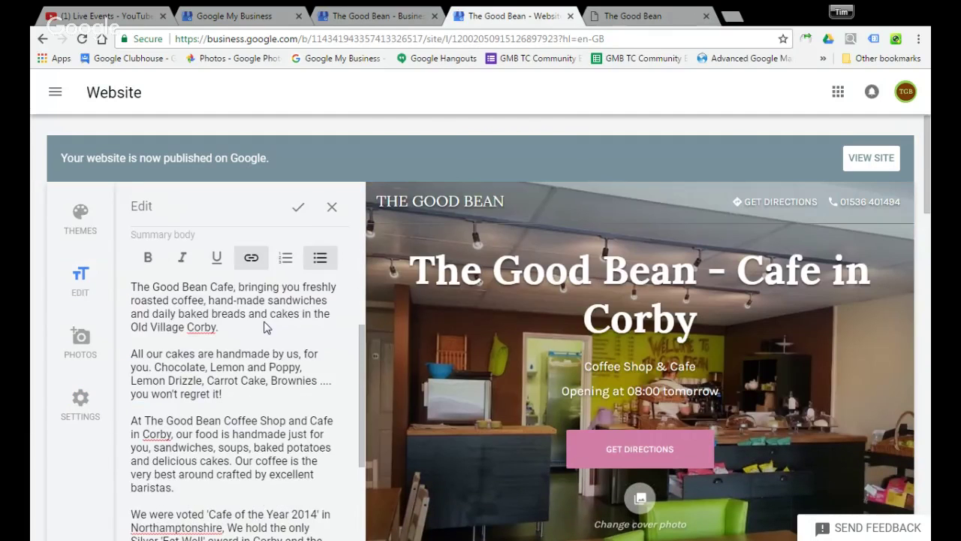
{"action": "scroll", "coordinate": [232, 360], "scroll_direction": "down", "scroll_amount": 1}
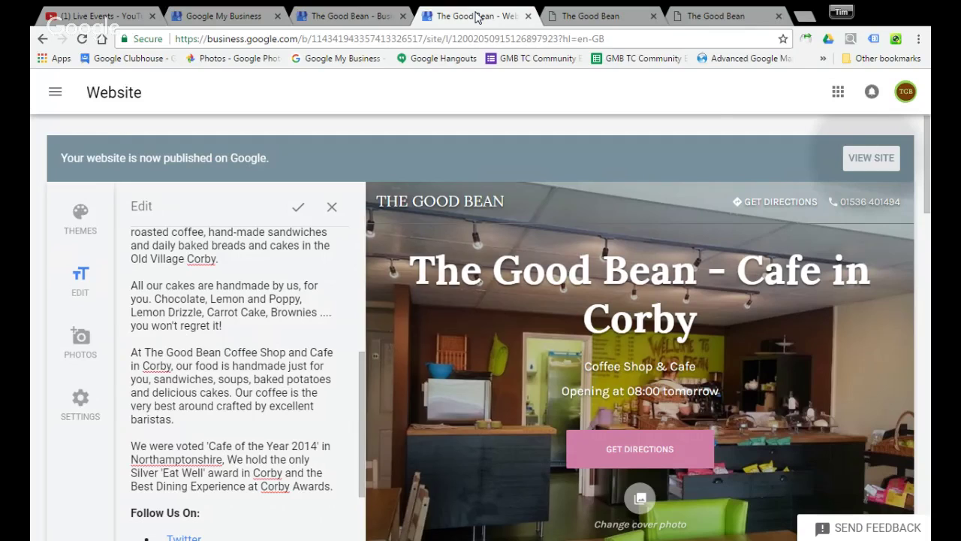
Review The Good Bean's Info page: opening hours, phone and the-good-bean-cafe.business.site website entry
{"action": "left_click", "coordinate": [349, 16]}
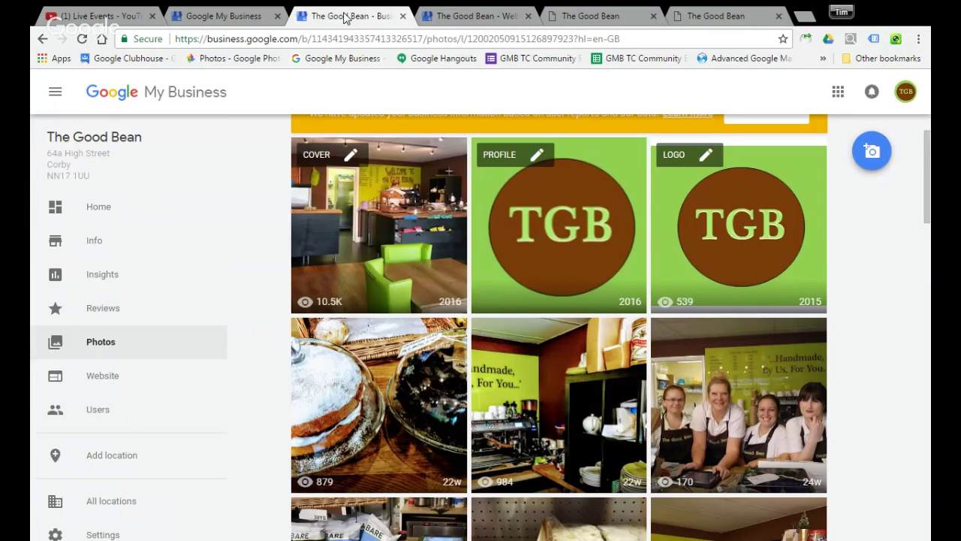
{"action": "left_click", "coordinate": [96, 242]}
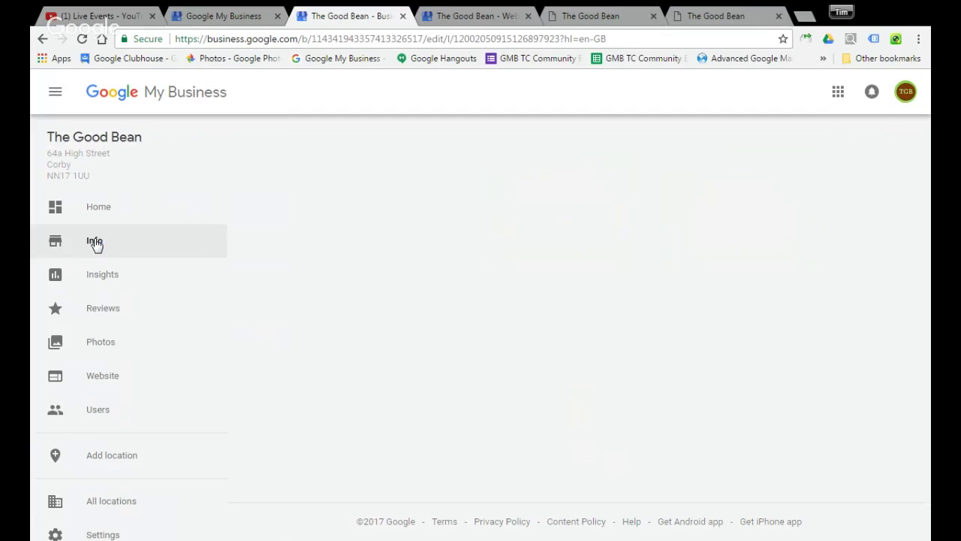
{"action": "scroll", "coordinate": [473, 258], "scroll_direction": "down", "scroll_amount": 4}
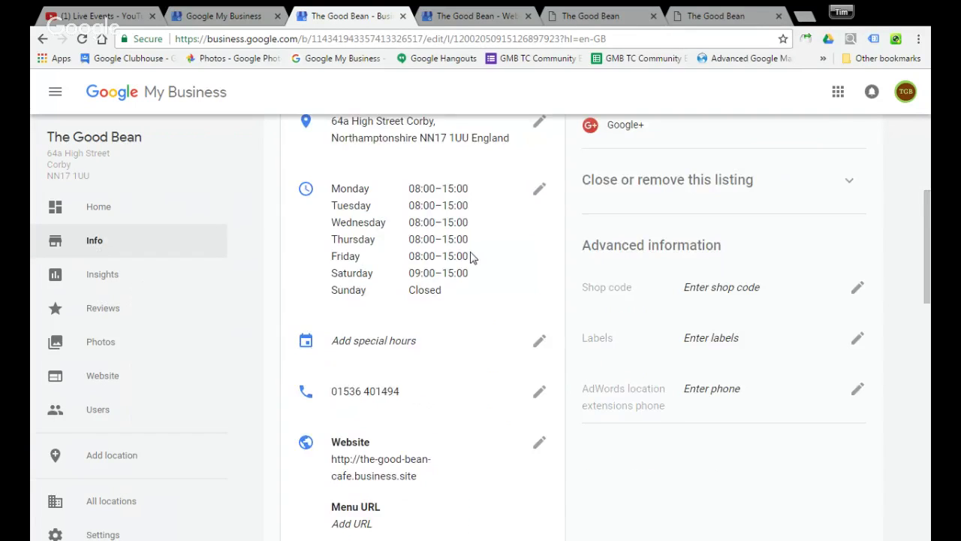
{"action": "scroll", "coordinate": [473, 258], "scroll_direction": "down", "scroll_amount": 1}
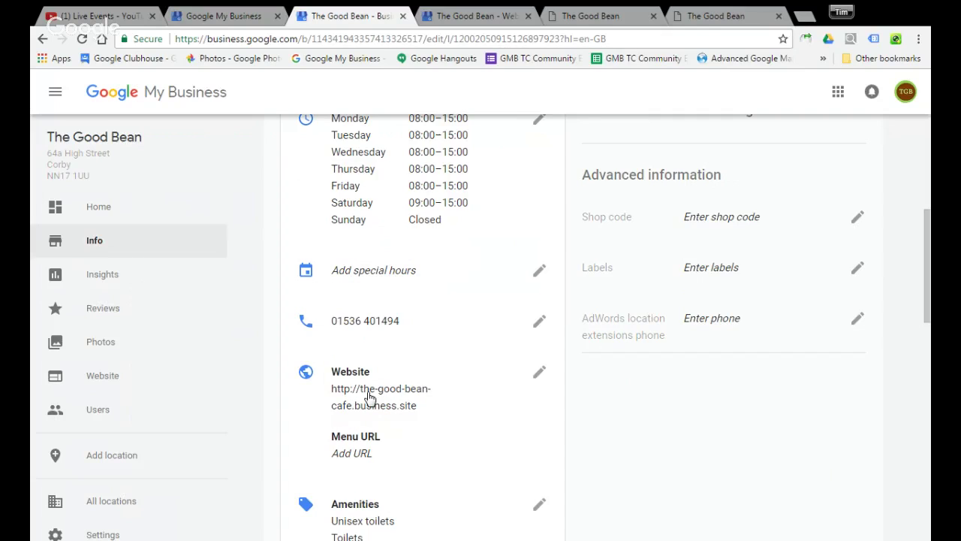
{"action": "scroll", "coordinate": [369, 398], "scroll_direction": "up", "scroll_amount": 1}
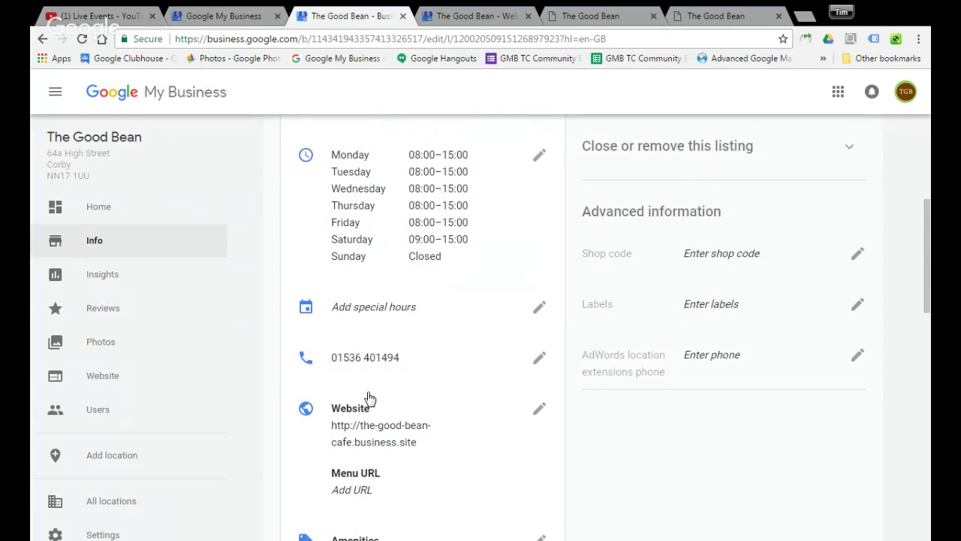
{"action": "scroll", "coordinate": [369, 397], "scroll_direction": "up", "scroll_amount": 3}
{"action": "scroll", "coordinate": [369, 398], "scroll_direction": "down", "scroll_amount": 6}
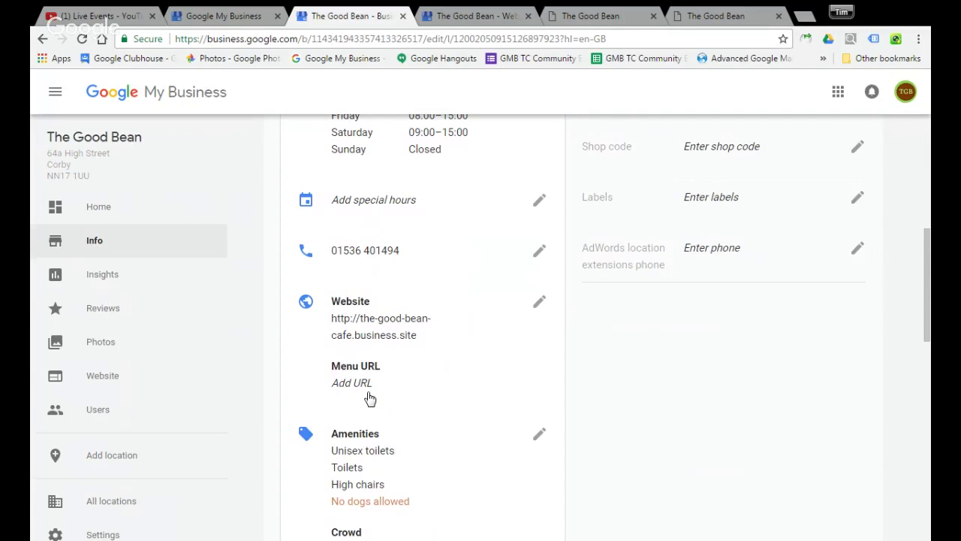
{"action": "scroll", "coordinate": [424, 379], "scroll_direction": "down", "scroll_amount": 1}
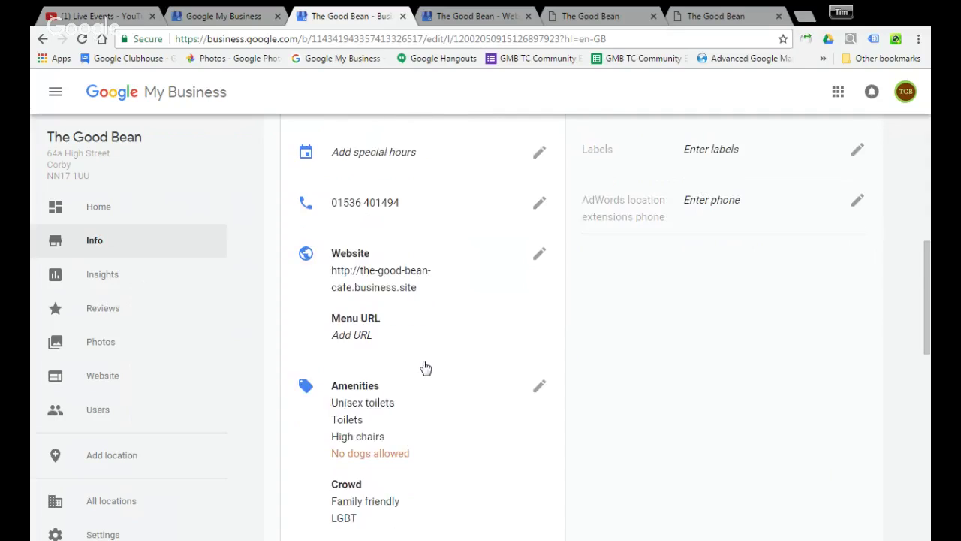
{"action": "scroll", "coordinate": [398, 374], "scroll_direction": "up", "scroll_amount": 1}
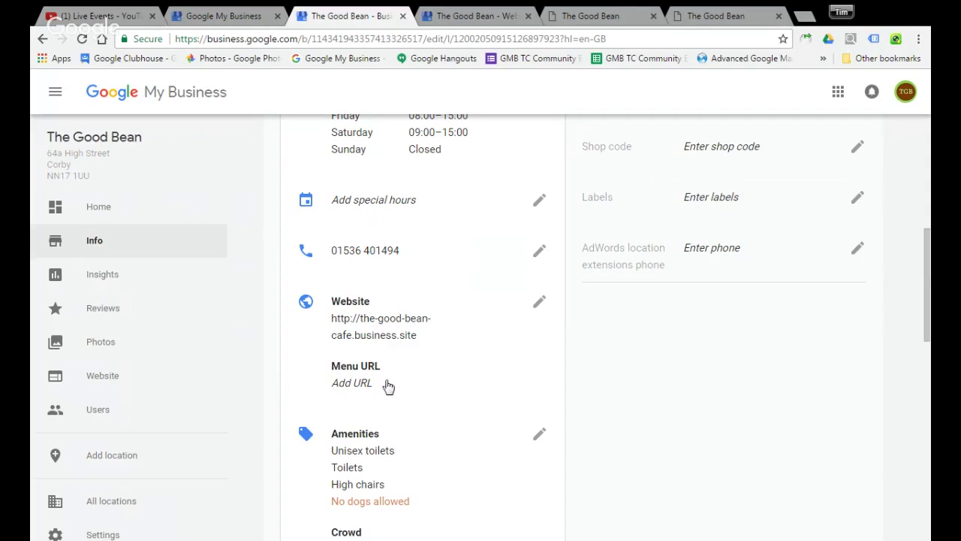
Scroll the live Good Bean site through its photo collage, map and opening hours, then back to the top
{"action": "left_click", "coordinate": [597, 16]}
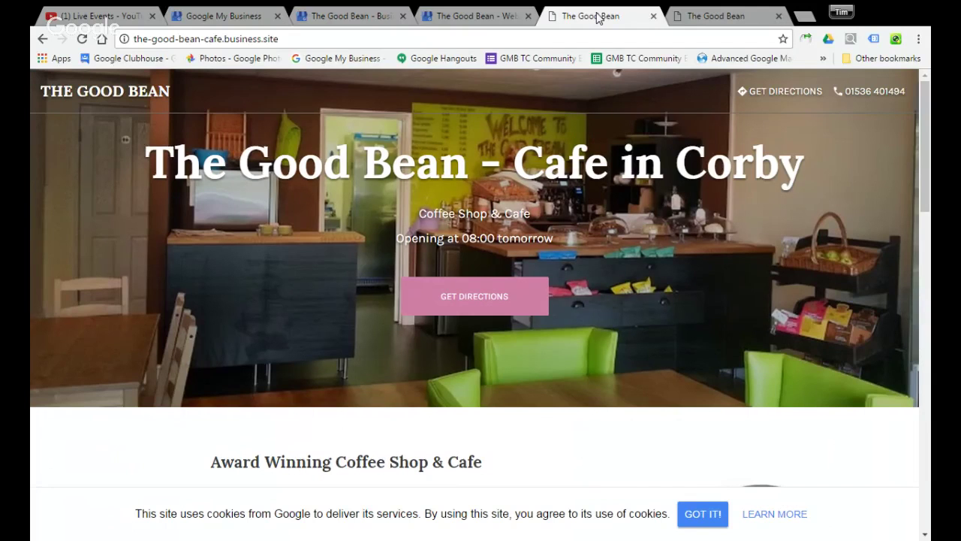
{"action": "scroll", "coordinate": [361, 293], "scroll_direction": "down", "scroll_amount": 6}
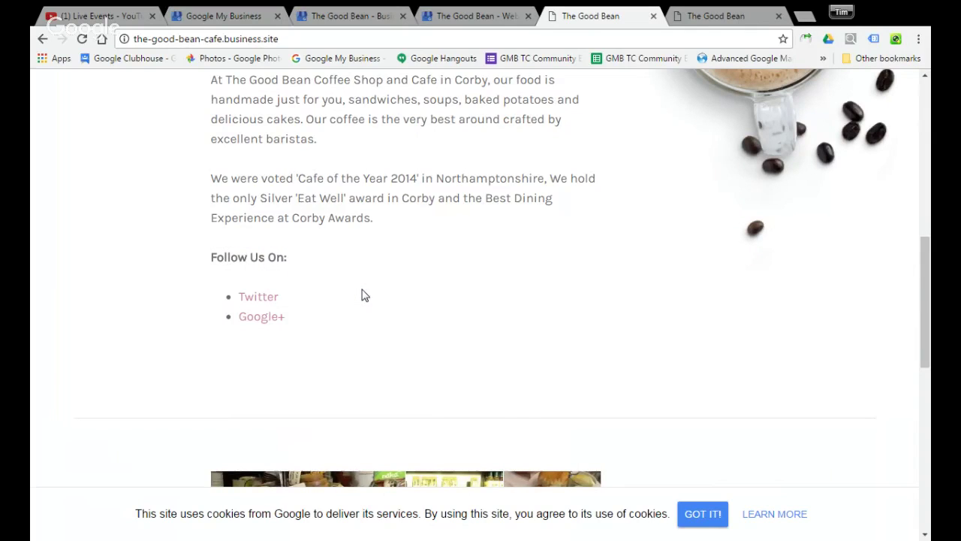
{"action": "scroll", "coordinate": [361, 295], "scroll_direction": "up", "scroll_amount": 4}
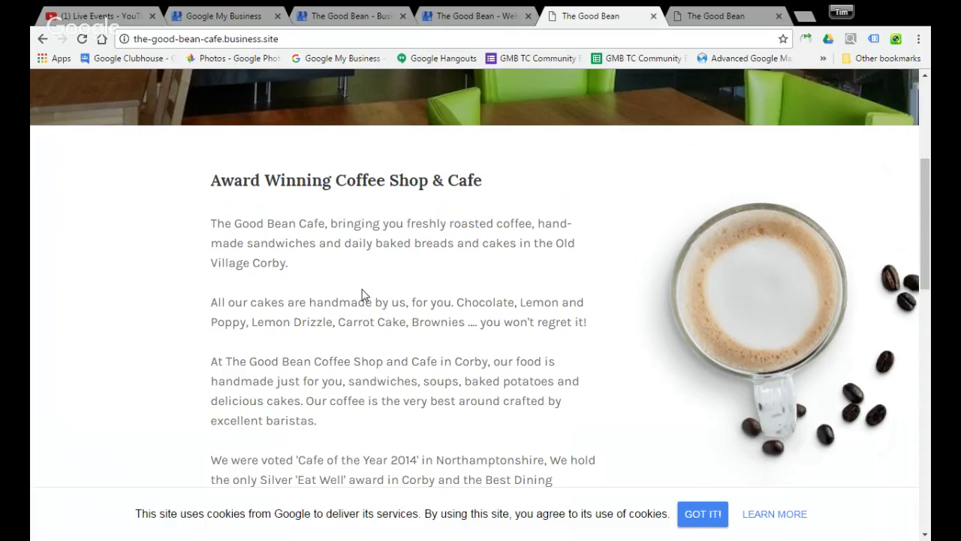
{"action": "scroll", "coordinate": [361, 294], "scroll_direction": "down", "scroll_amount": 2}
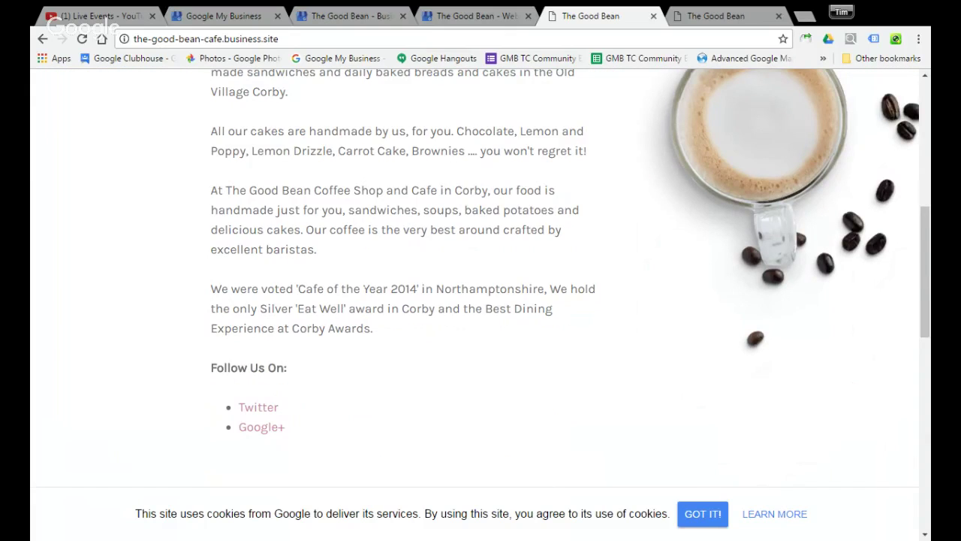
{"action": "scroll", "coordinate": [152, 309], "scroll_direction": "down", "scroll_amount": 4}
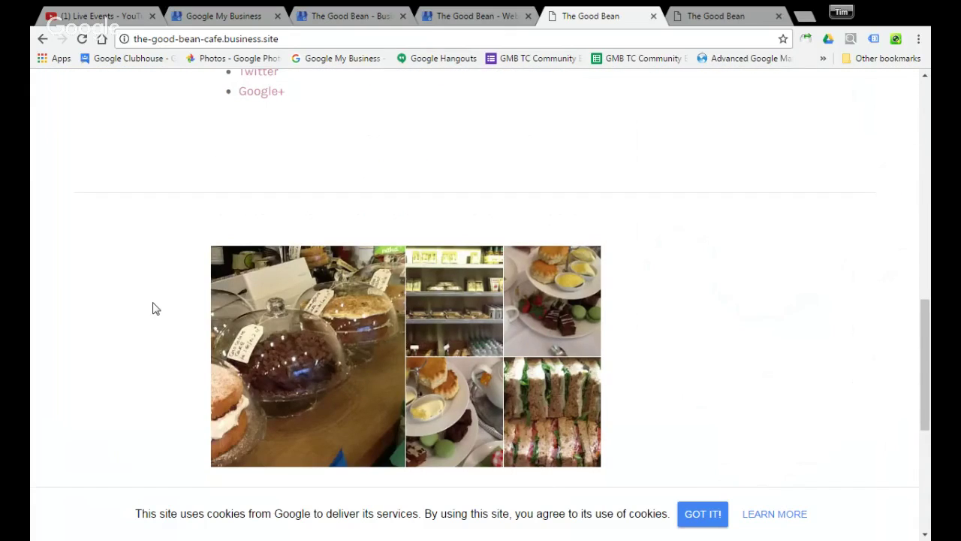
{"action": "scroll", "coordinate": [152, 308], "scroll_direction": "down", "scroll_amount": 4}
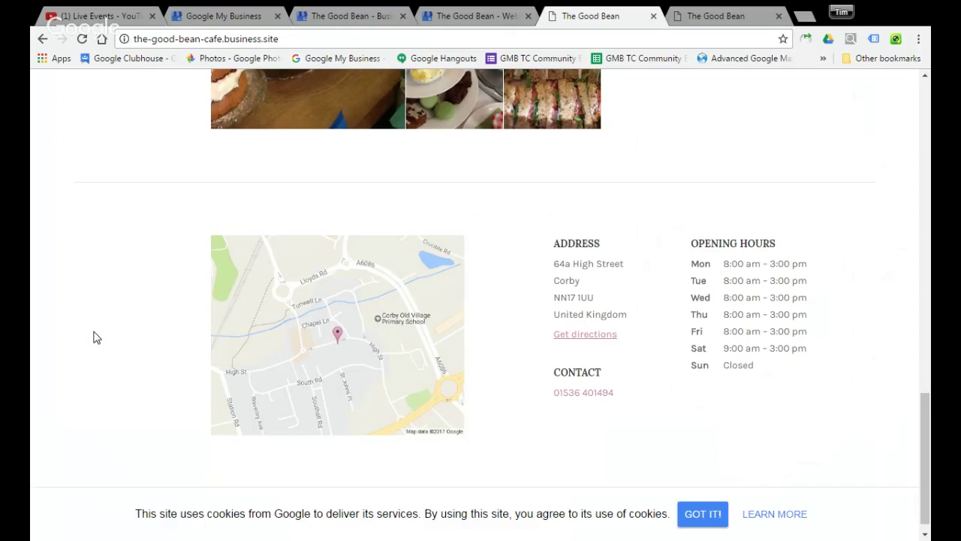
{"action": "scroll", "coordinate": [93, 337], "scroll_direction": "up", "scroll_amount": 3}
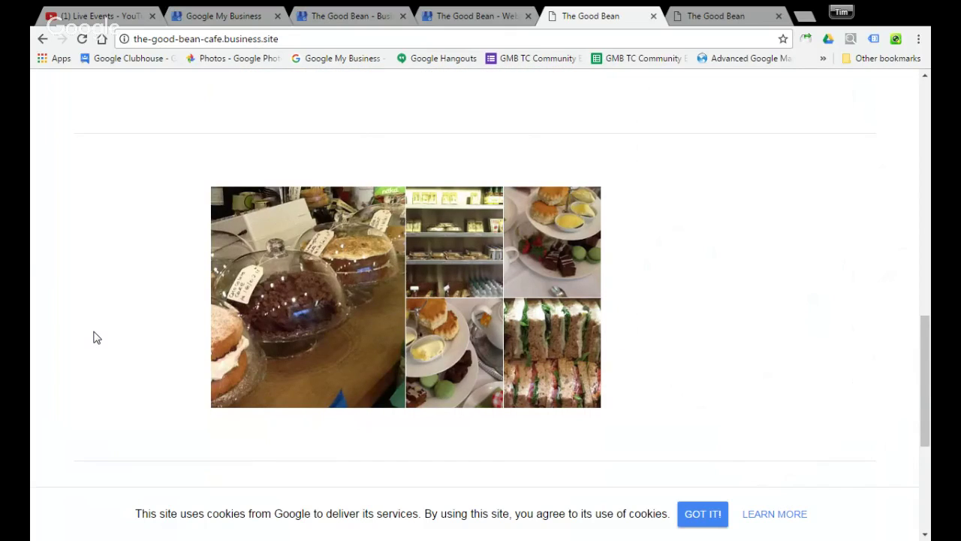
{"action": "scroll", "coordinate": [93, 337], "scroll_direction": "up", "scroll_amount": 8}
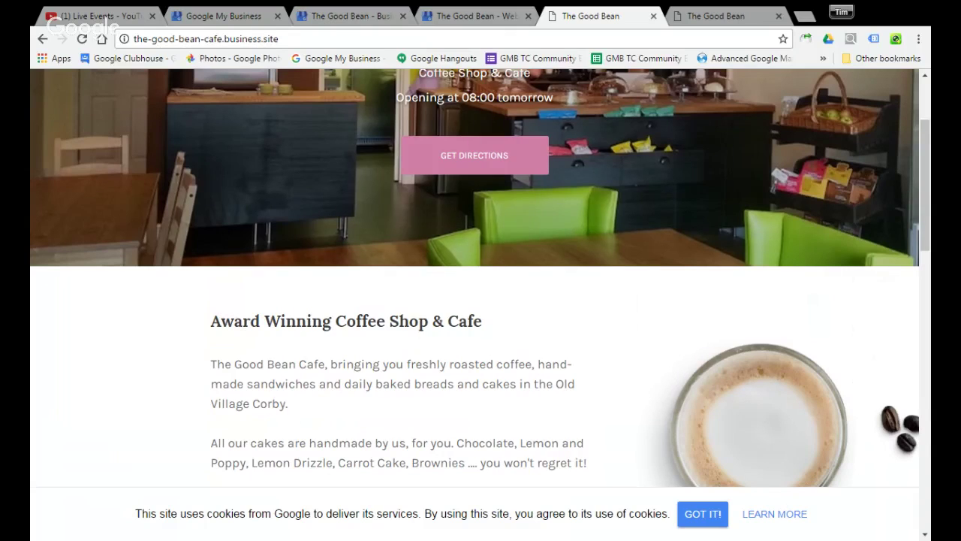